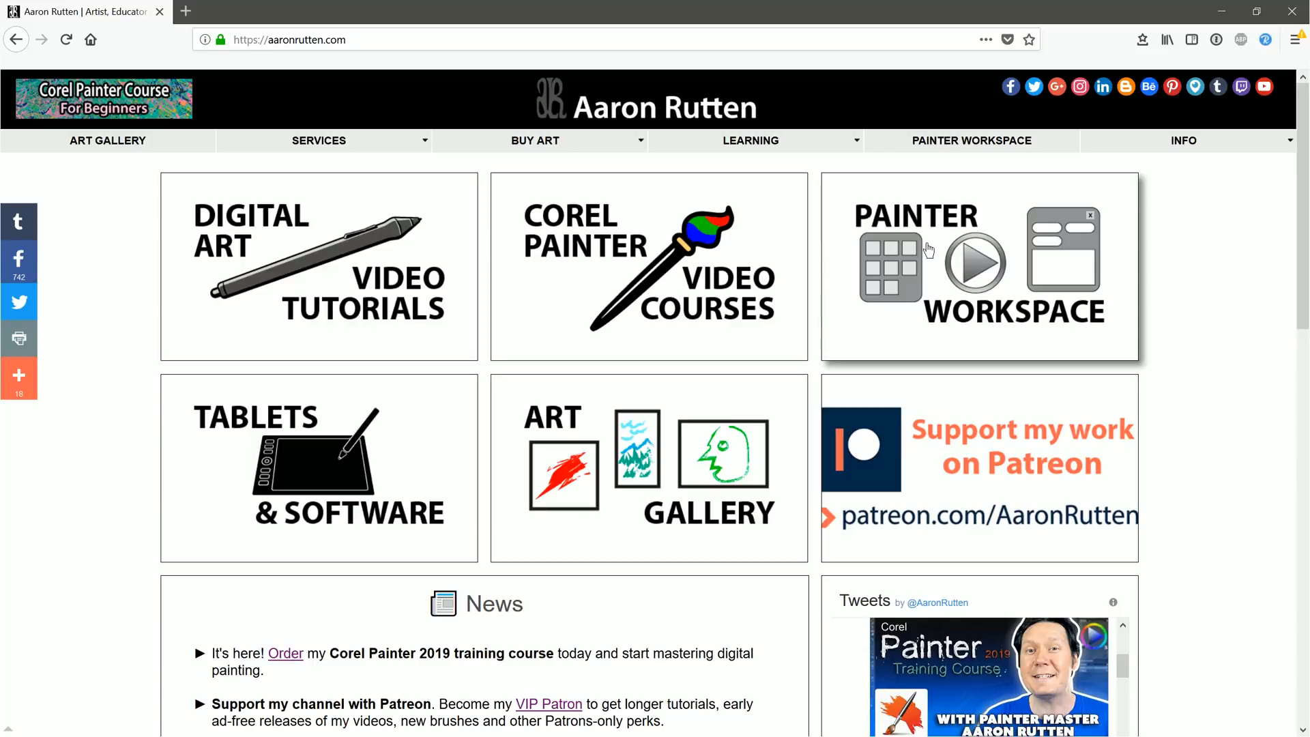
# Step: Open the Painter Workspace page, go to the Painter 2019 workspace post on Patreon and follow its download page link
pyautogui.click(985, 278)
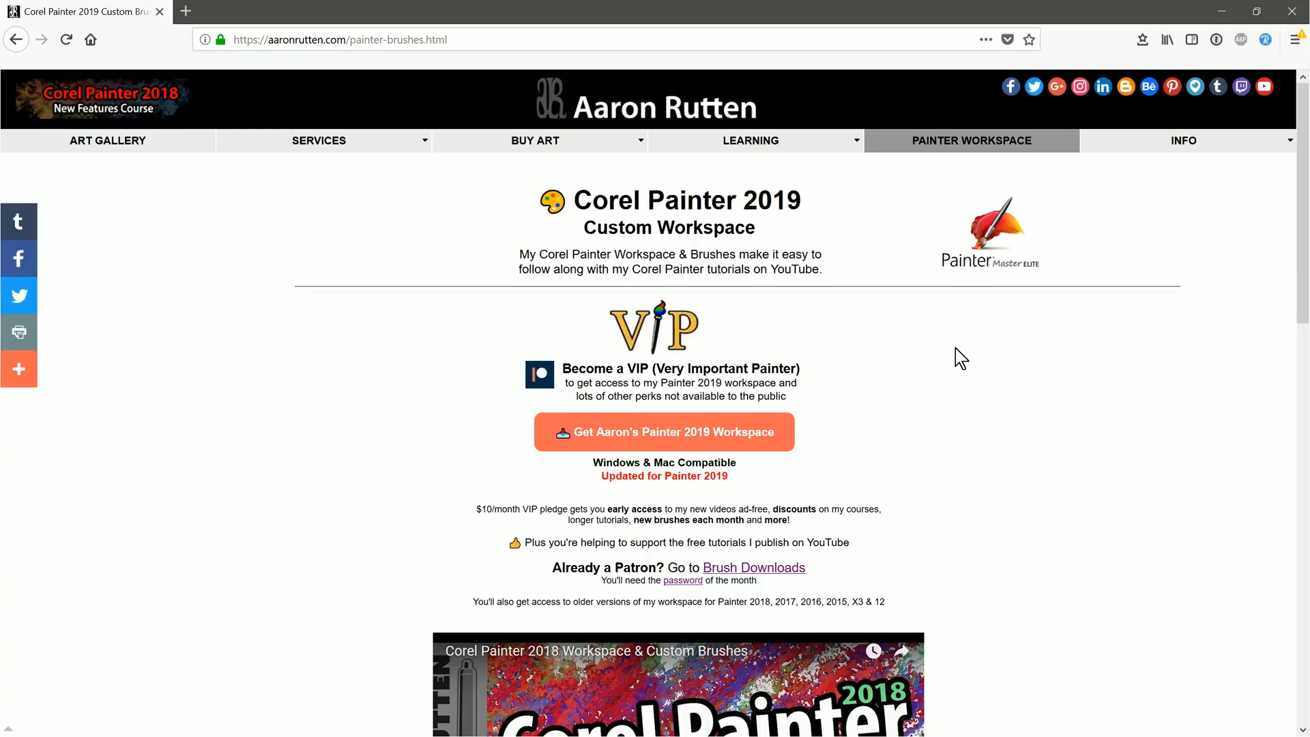
pyautogui.click(713, 442)
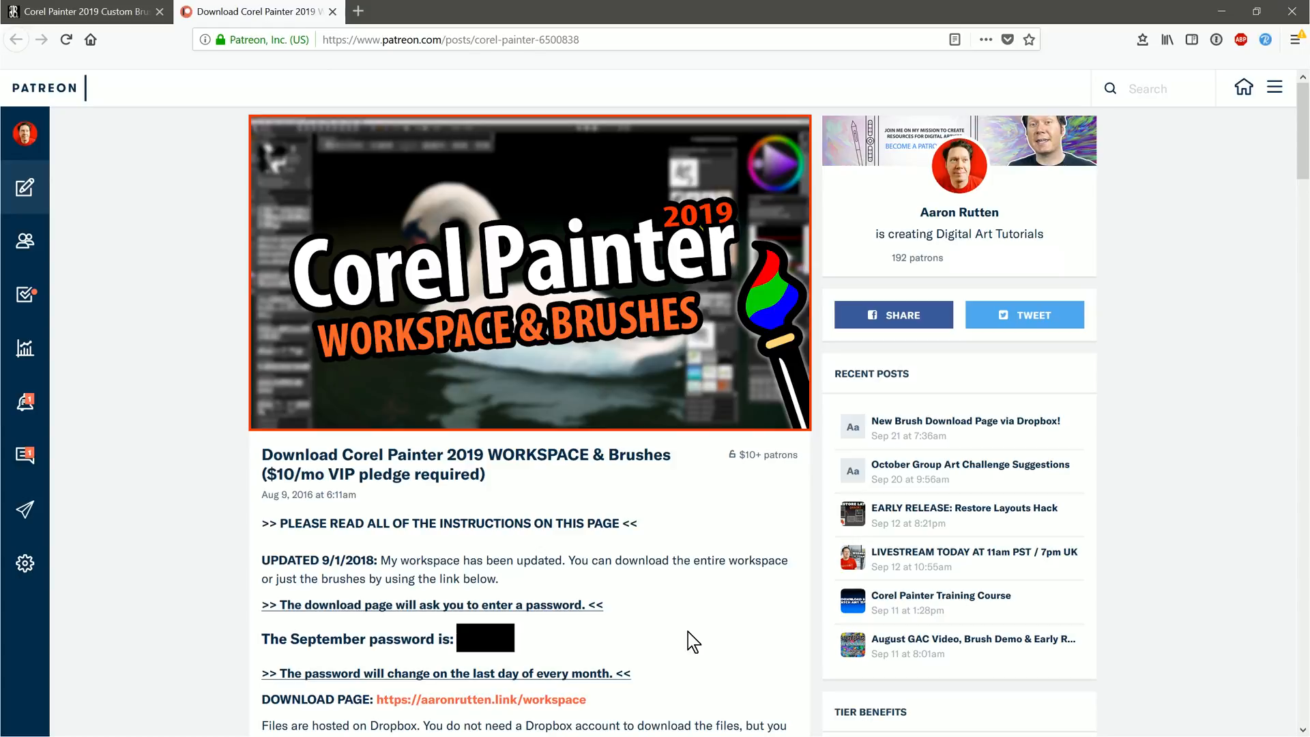
pyautogui.click(535, 706)
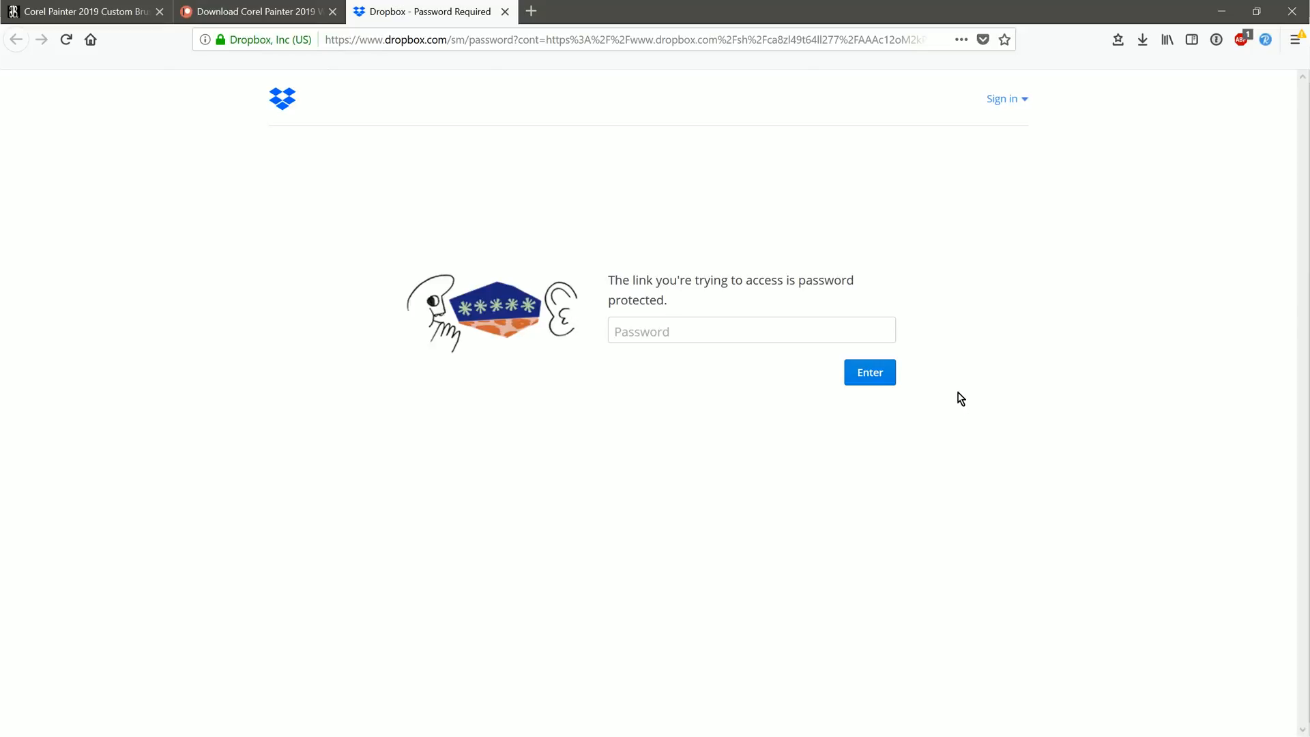
# Step: Paste the download password into the Dropbox password prompt and submit it to open the shared folder
pyautogui.click(694, 332)
pyautogui.hotkey('ctrl', 'v')
pyautogui.click(873, 374)
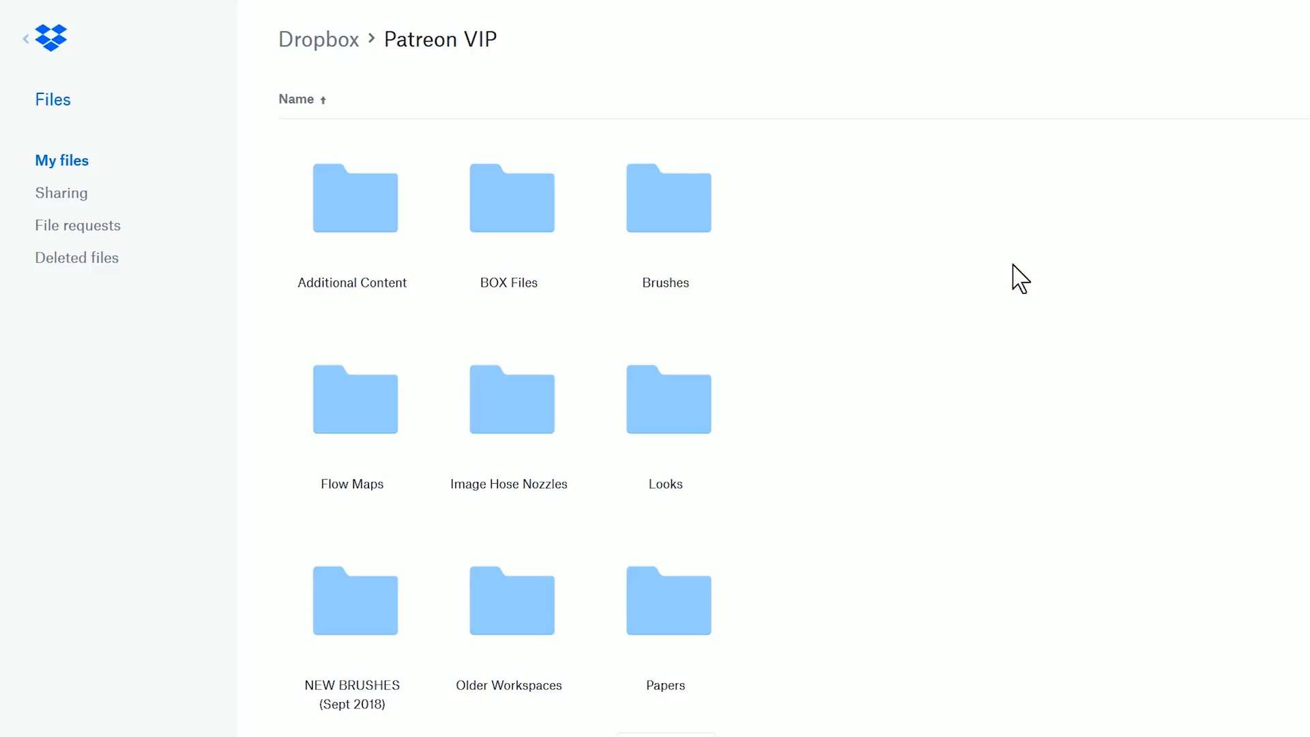
# Step: Look through the Blending subfolder of the Brushes folder and return to the Patreon VIP folder
pyautogui.click(672, 208)
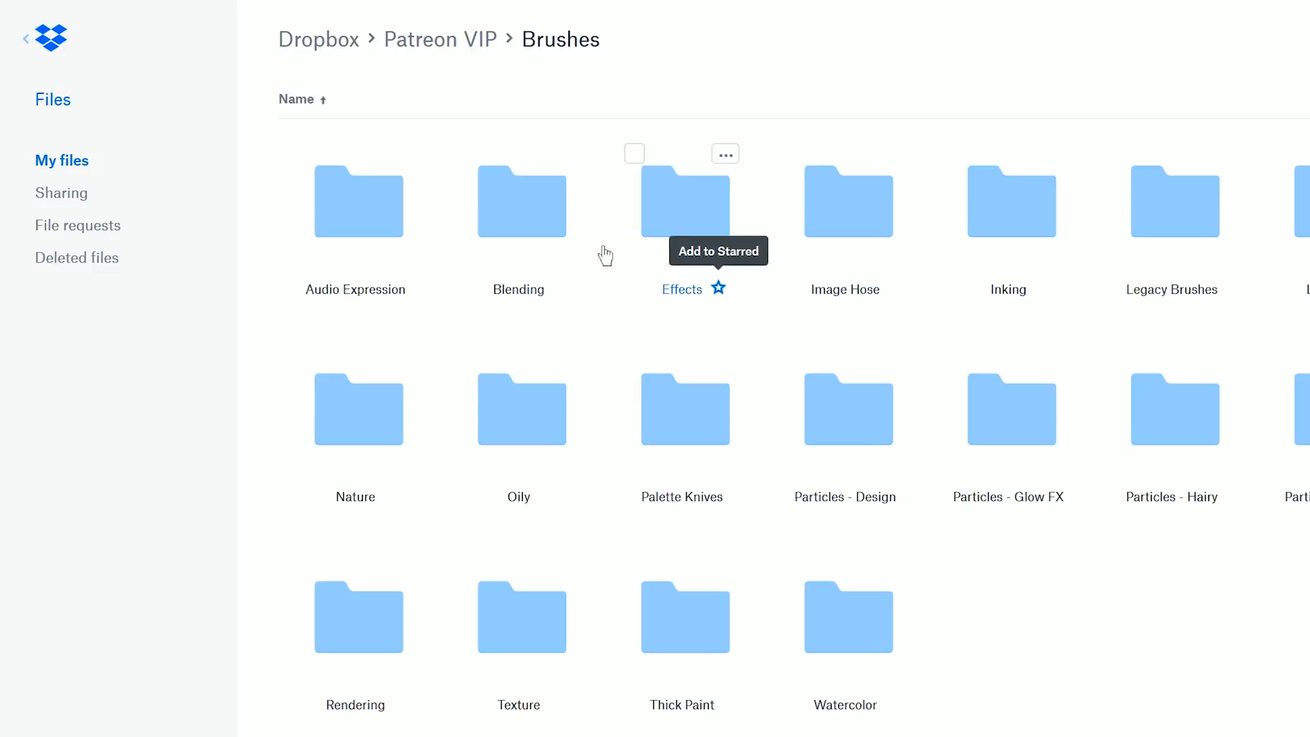
pyautogui.click(531, 216)
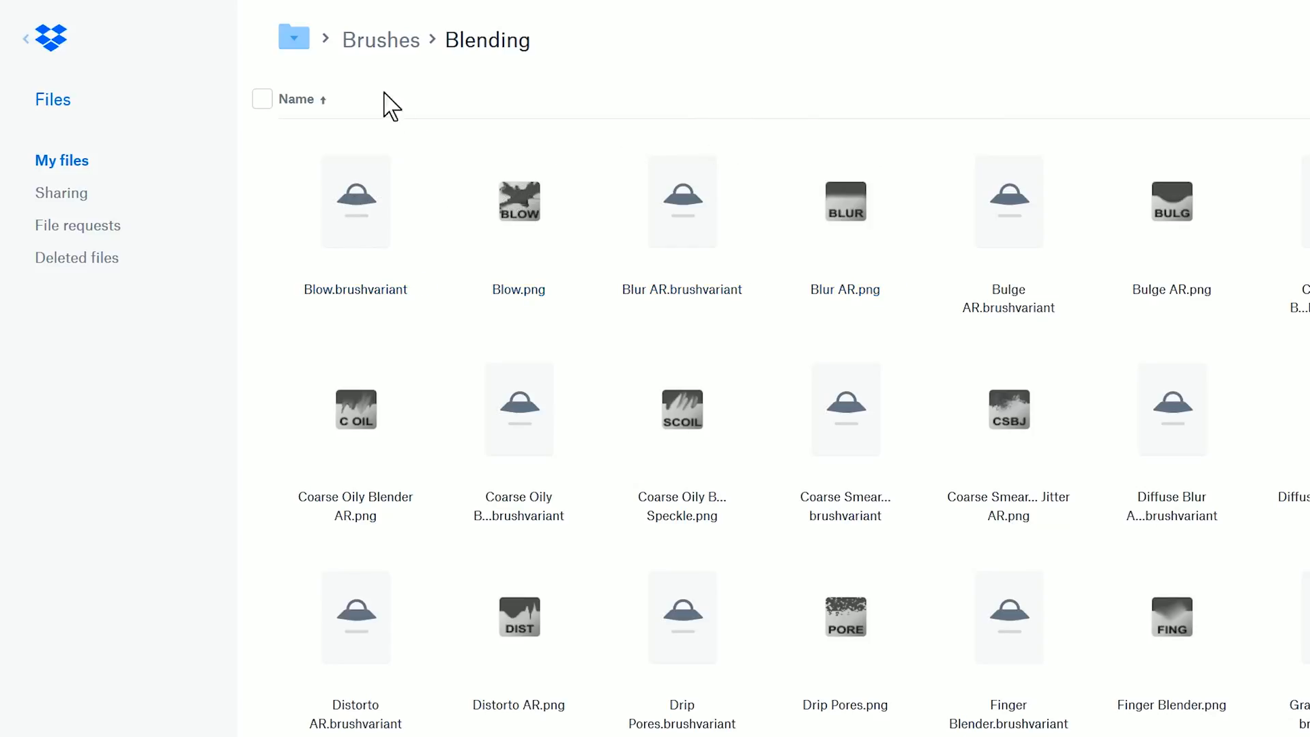
pyautogui.click(372, 49)
pyautogui.click(437, 41)
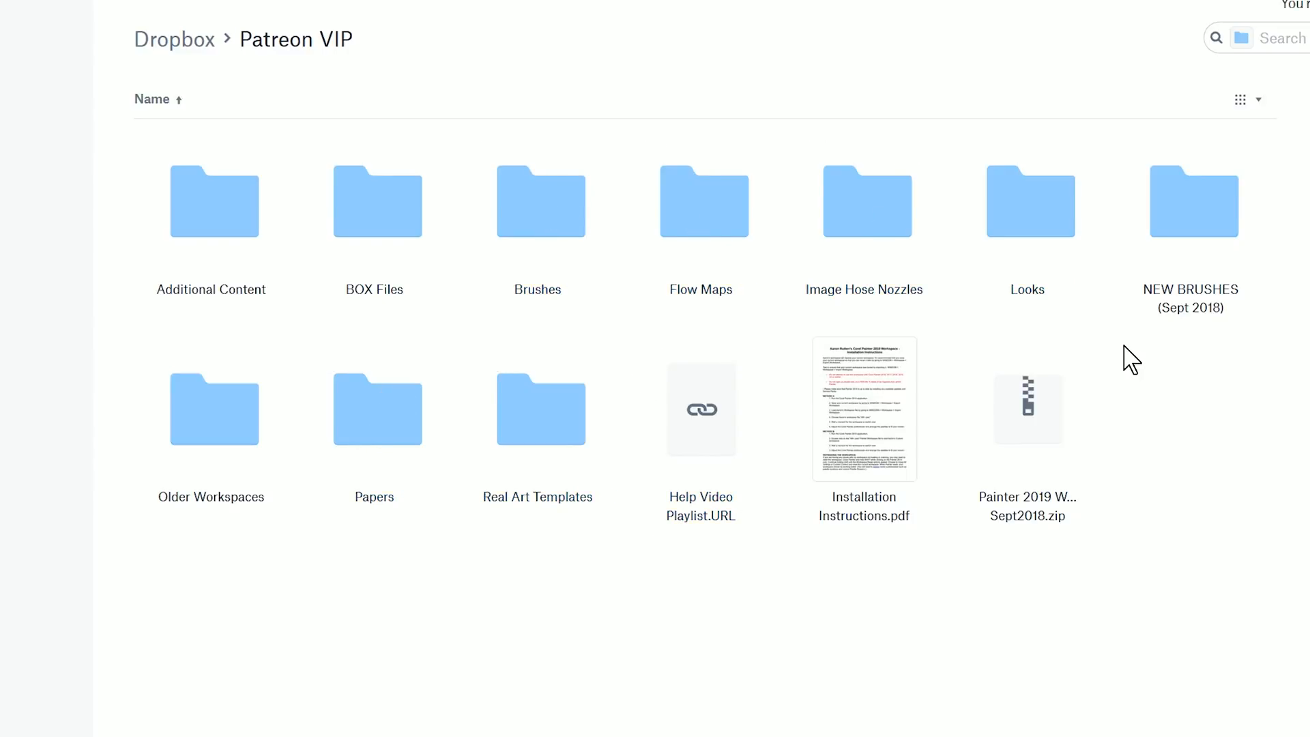
# Step: Download Painter 2019 Workspace Sept2018.zip using the Save File option, check the download list and minimize the browser
pyautogui.click(1032, 403)
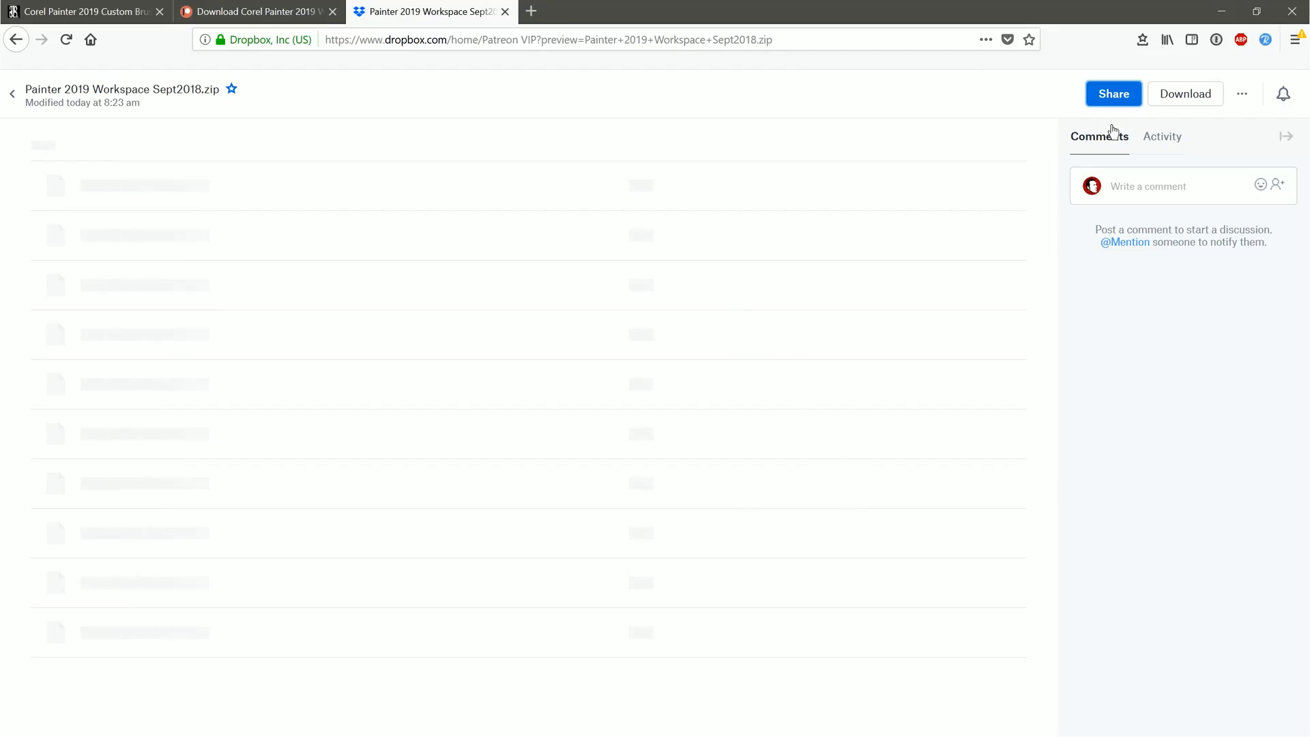
pyautogui.click(1186, 94)
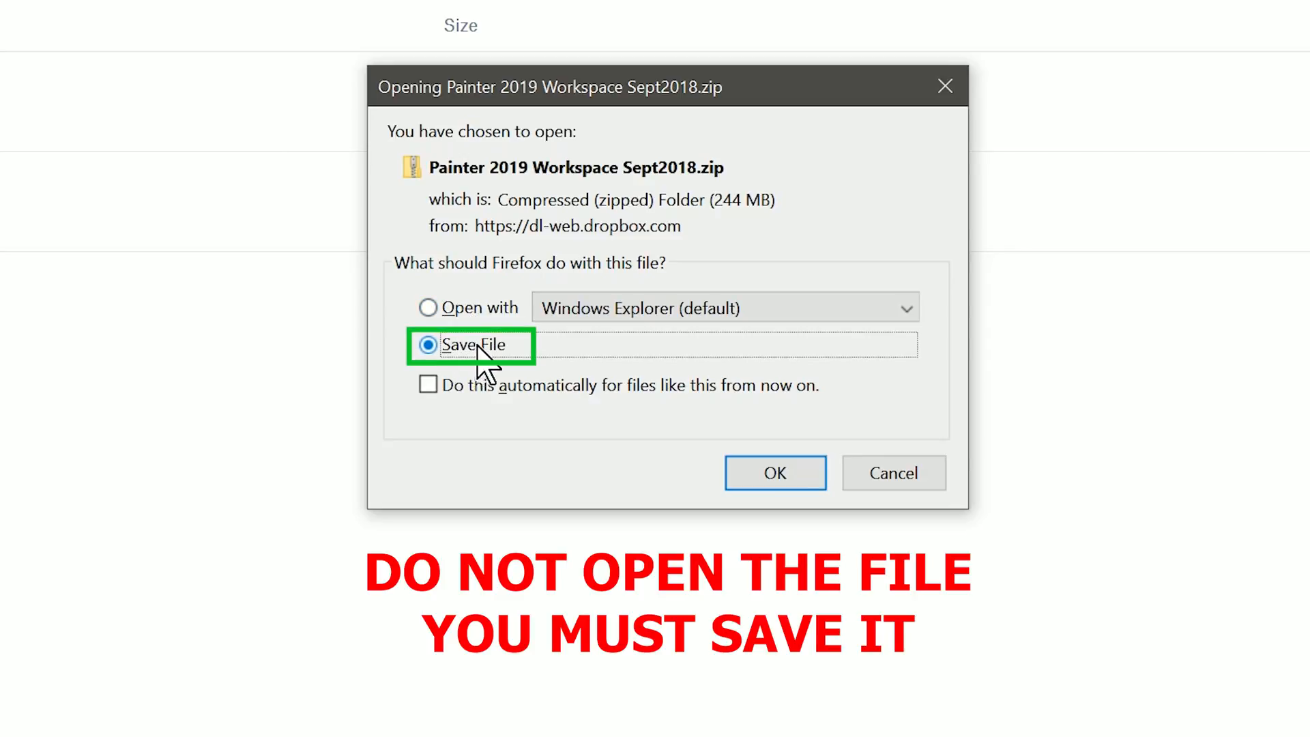
pyautogui.click(778, 473)
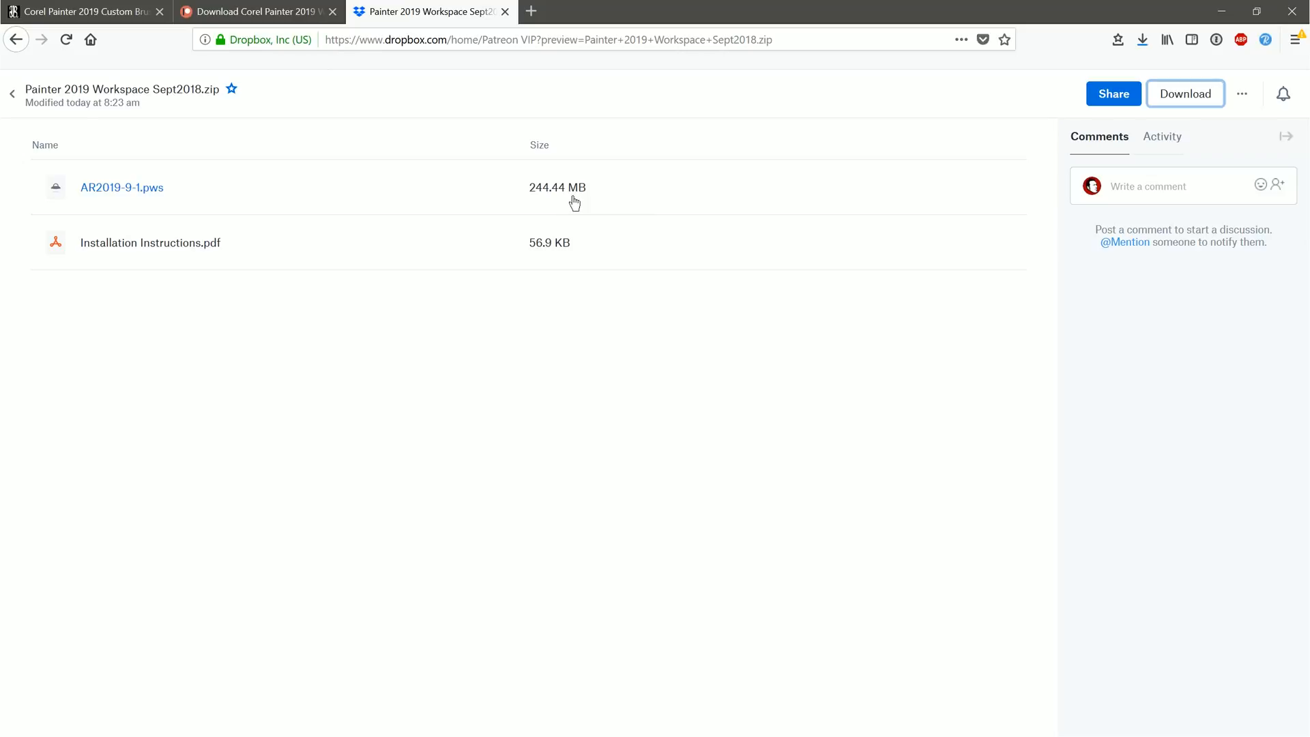
pyautogui.click(1142, 41)
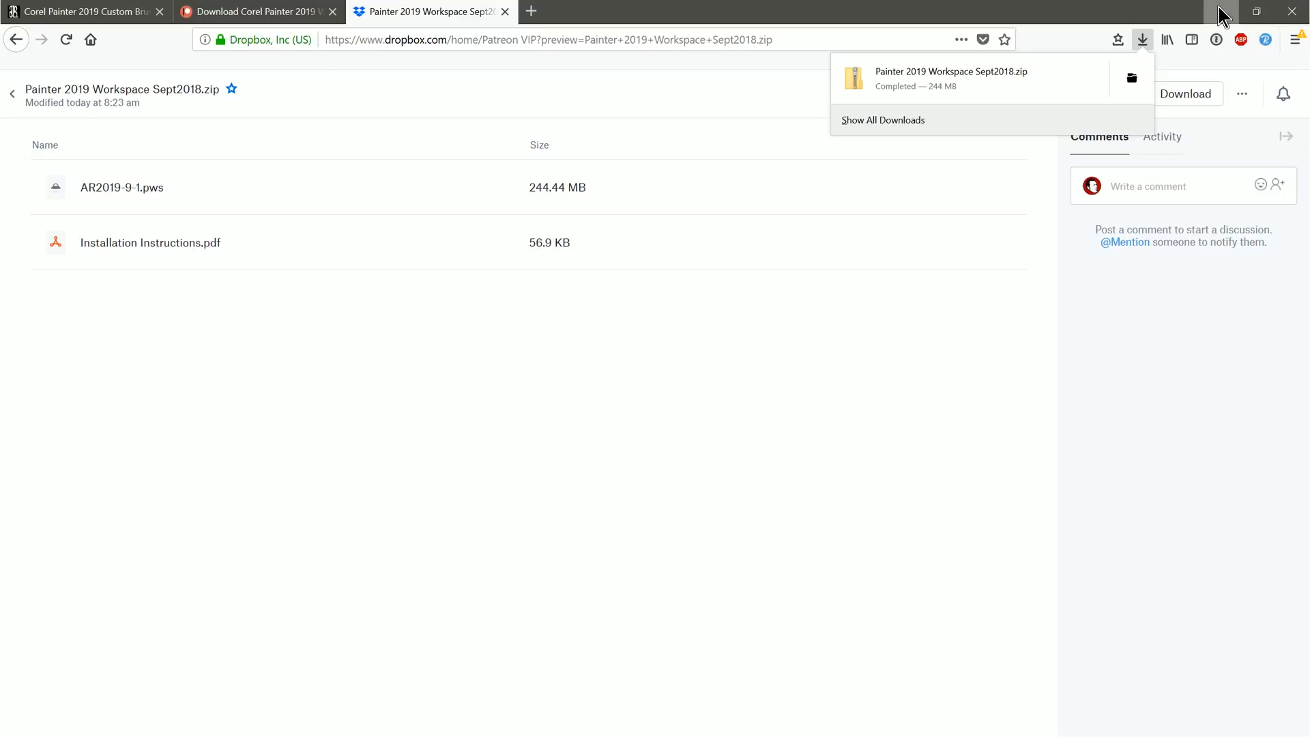
pyautogui.click(1222, 13)
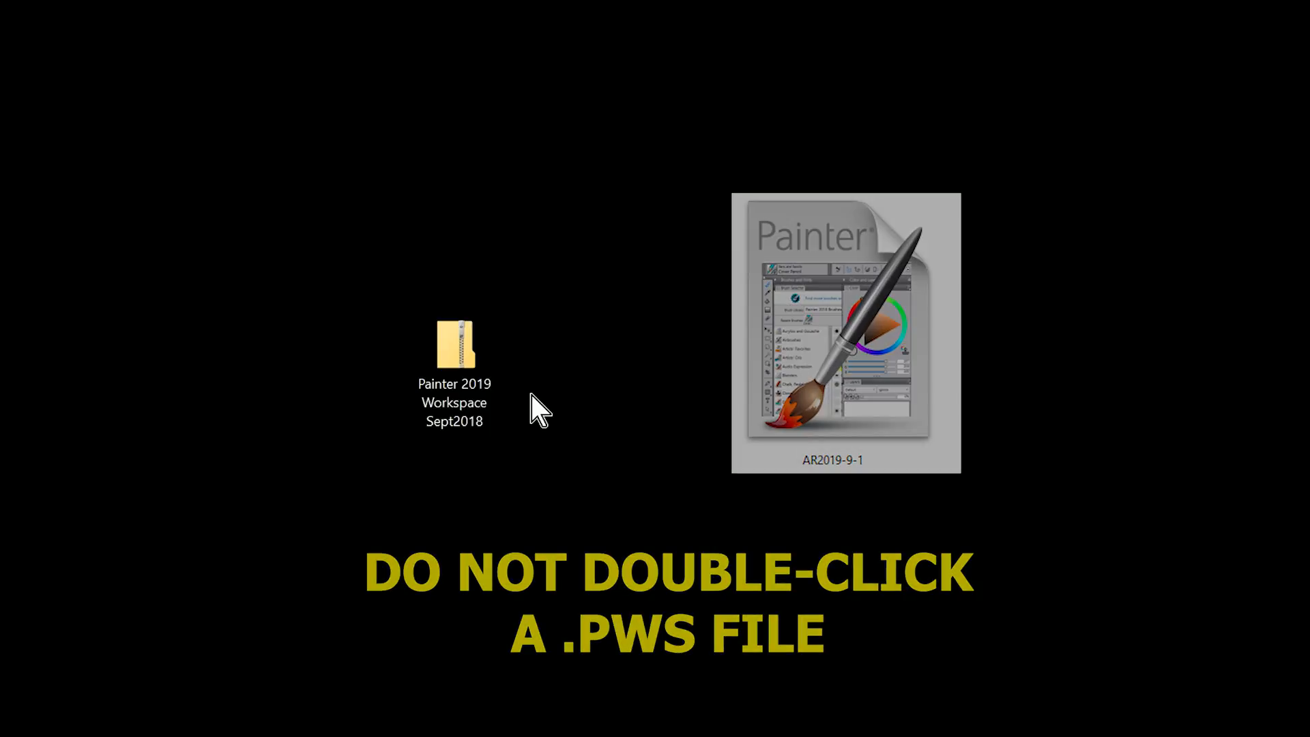
# Step: Open the Painter 2019 Workspace Sept2018 zip on the desktop and extract all its files to the suggested desktop folder
pyautogui.doubleClick(464, 343)
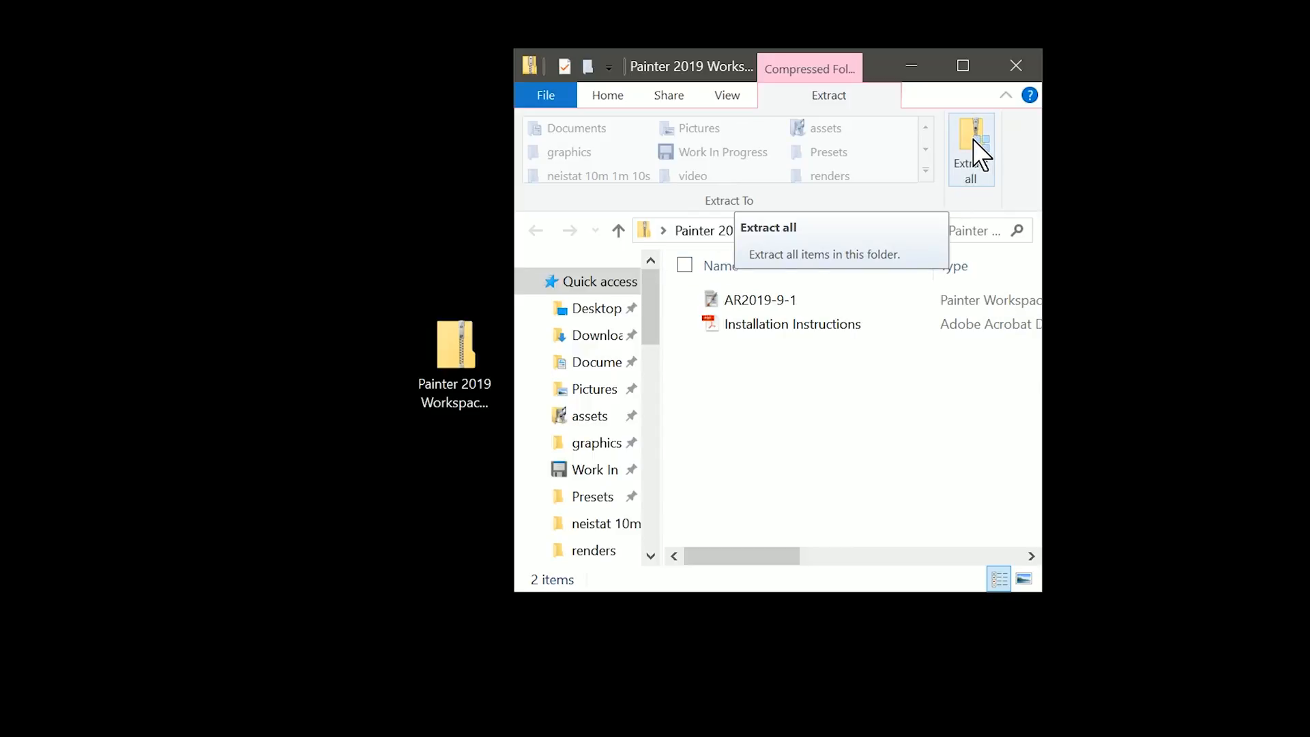
pyautogui.click(456, 348)
pyautogui.rightClick(457, 346)
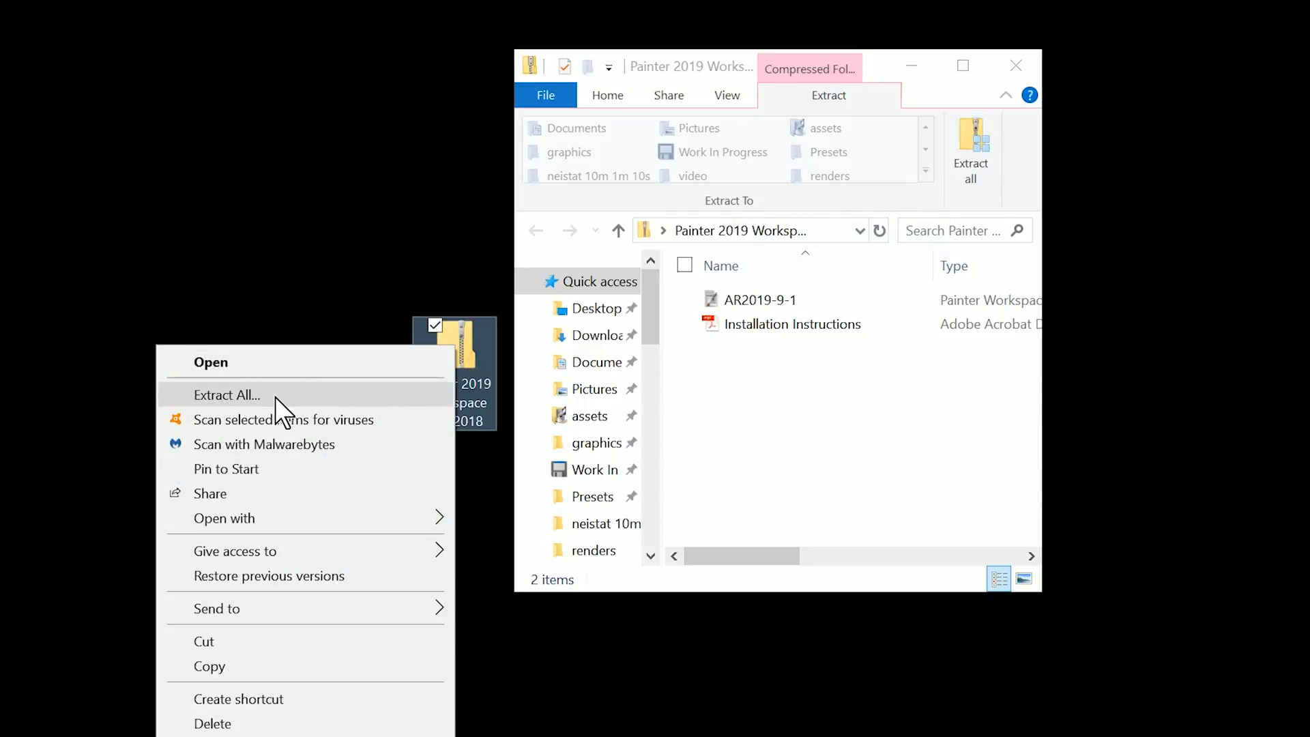
pyautogui.click(978, 150)
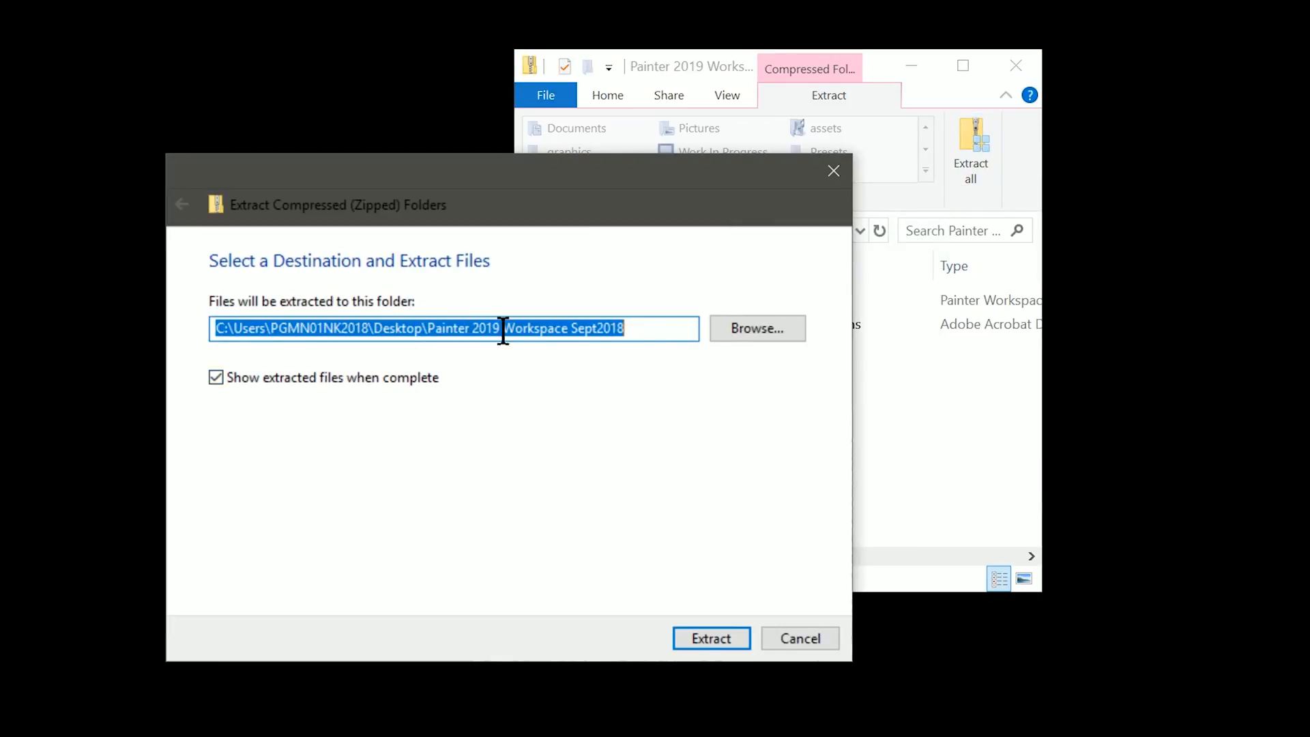
pyautogui.press('Return')
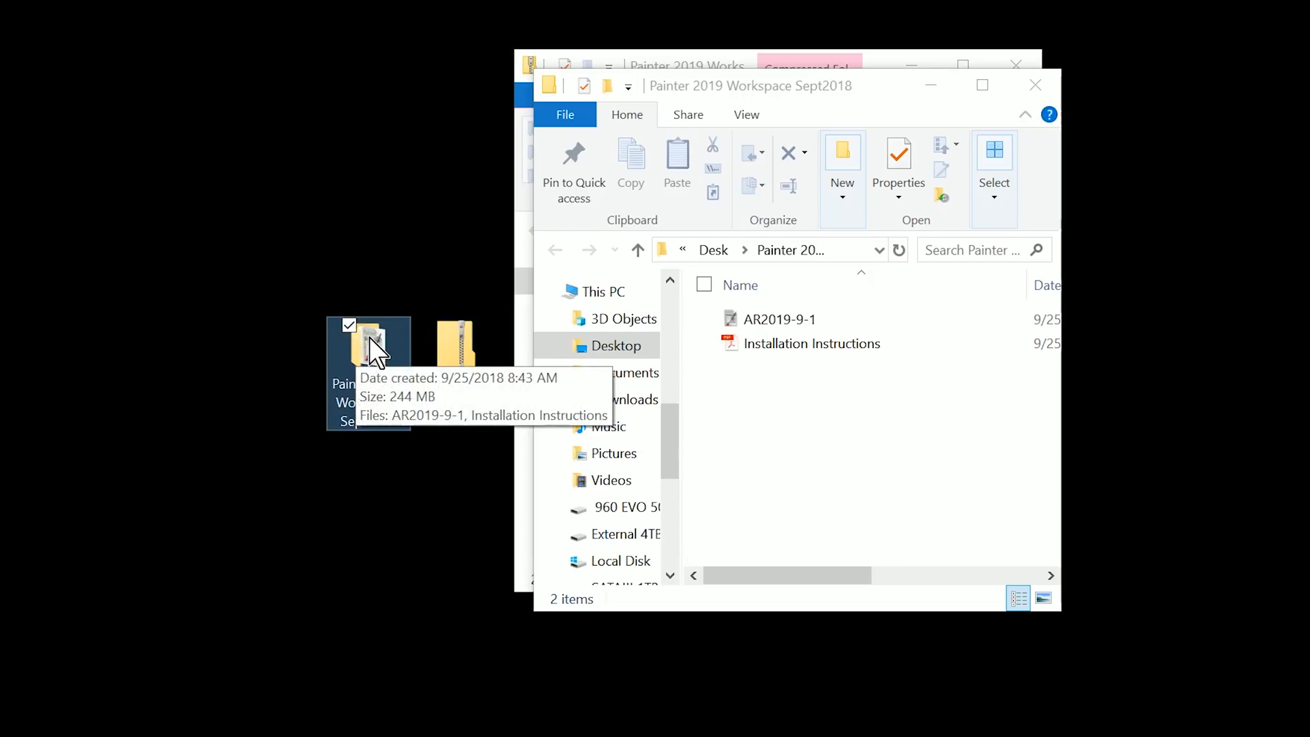
# Step: Check the AR2019-9-1 workspace file in the extracted folder without opening it, and close both folder windows
pyautogui.click(804, 391)
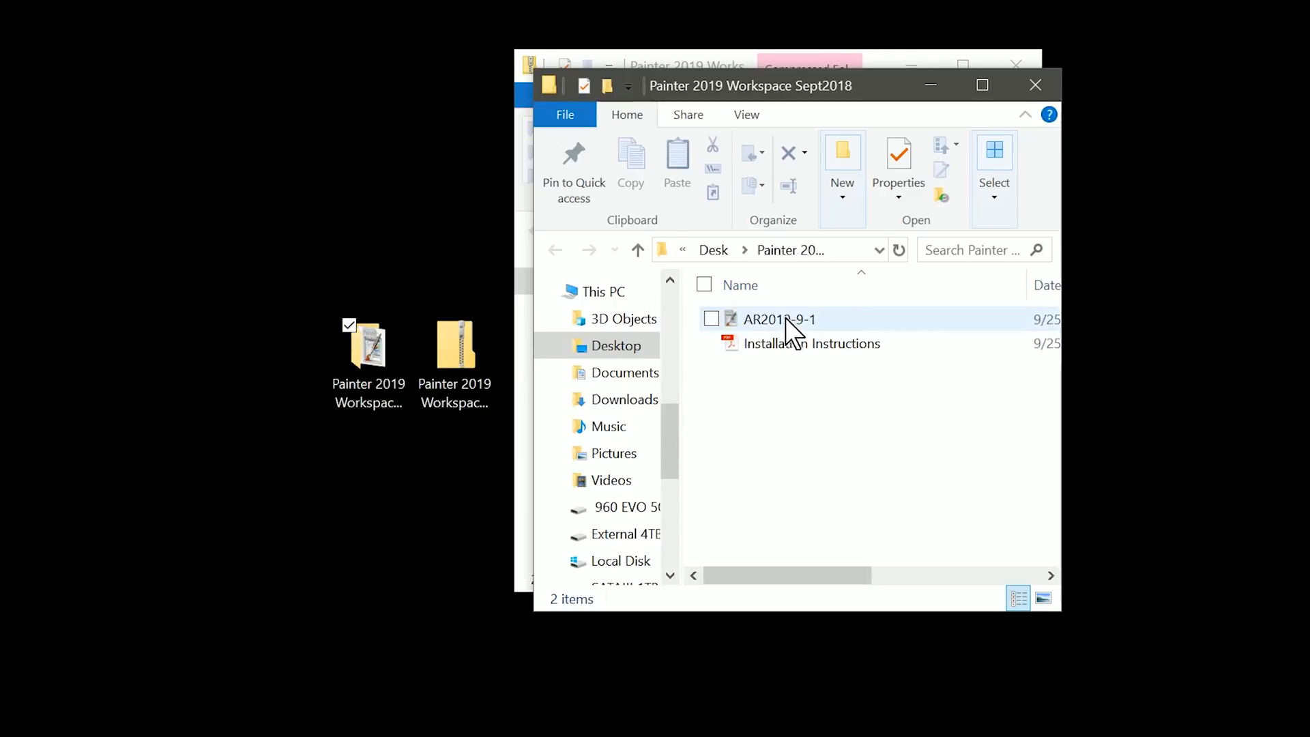
pyautogui.moveTo(789, 317)
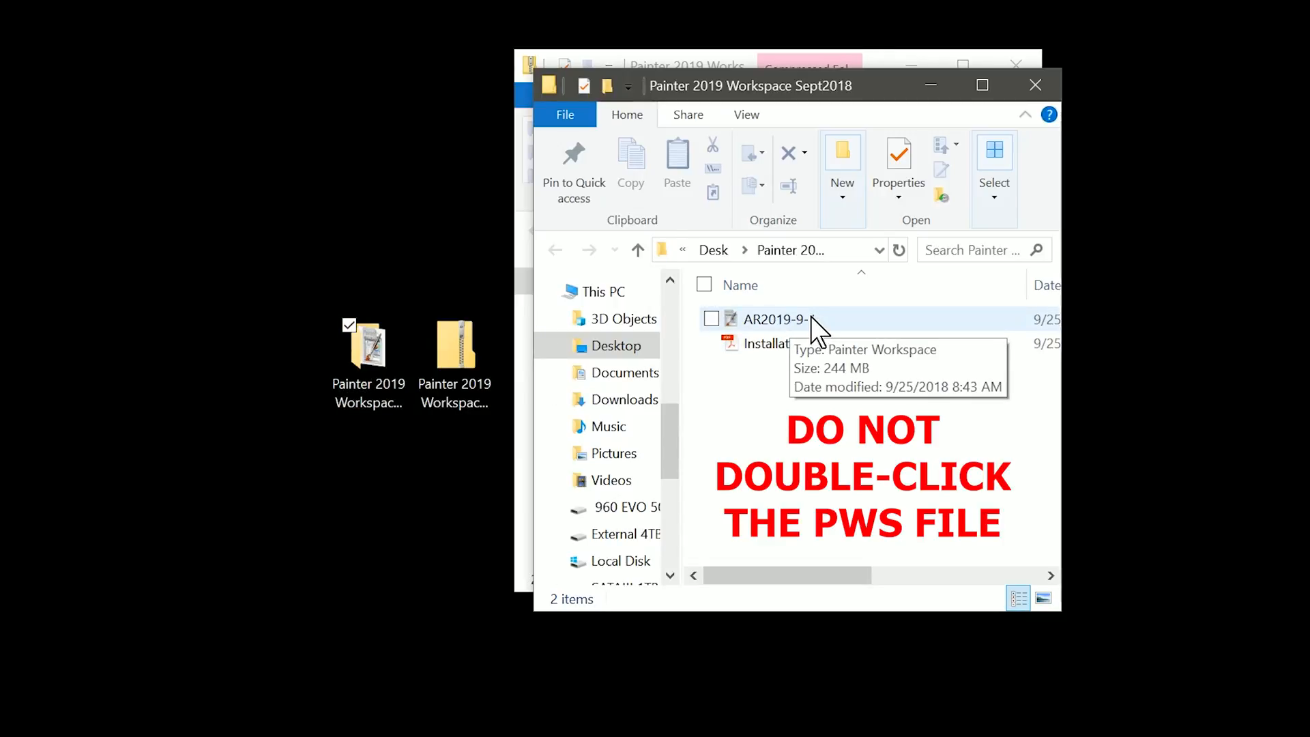
pyautogui.moveTo(814, 344)
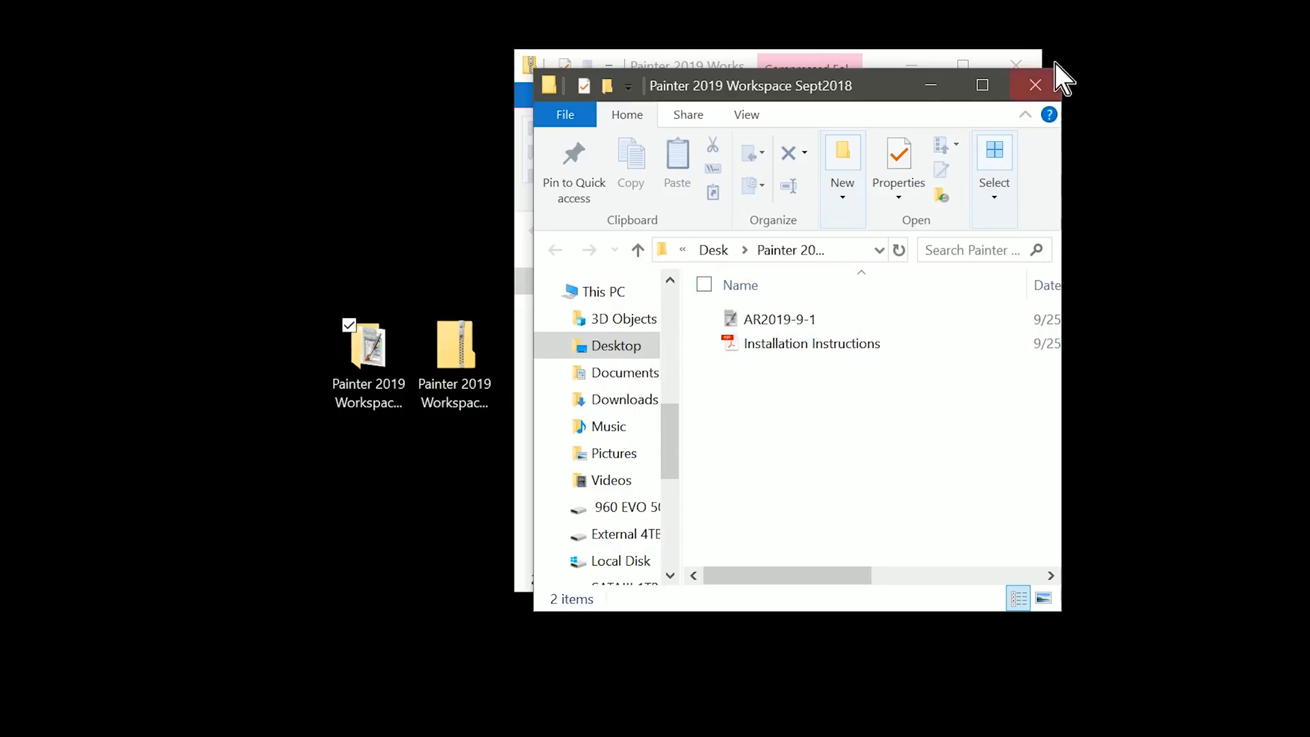
pyautogui.click(1036, 85)
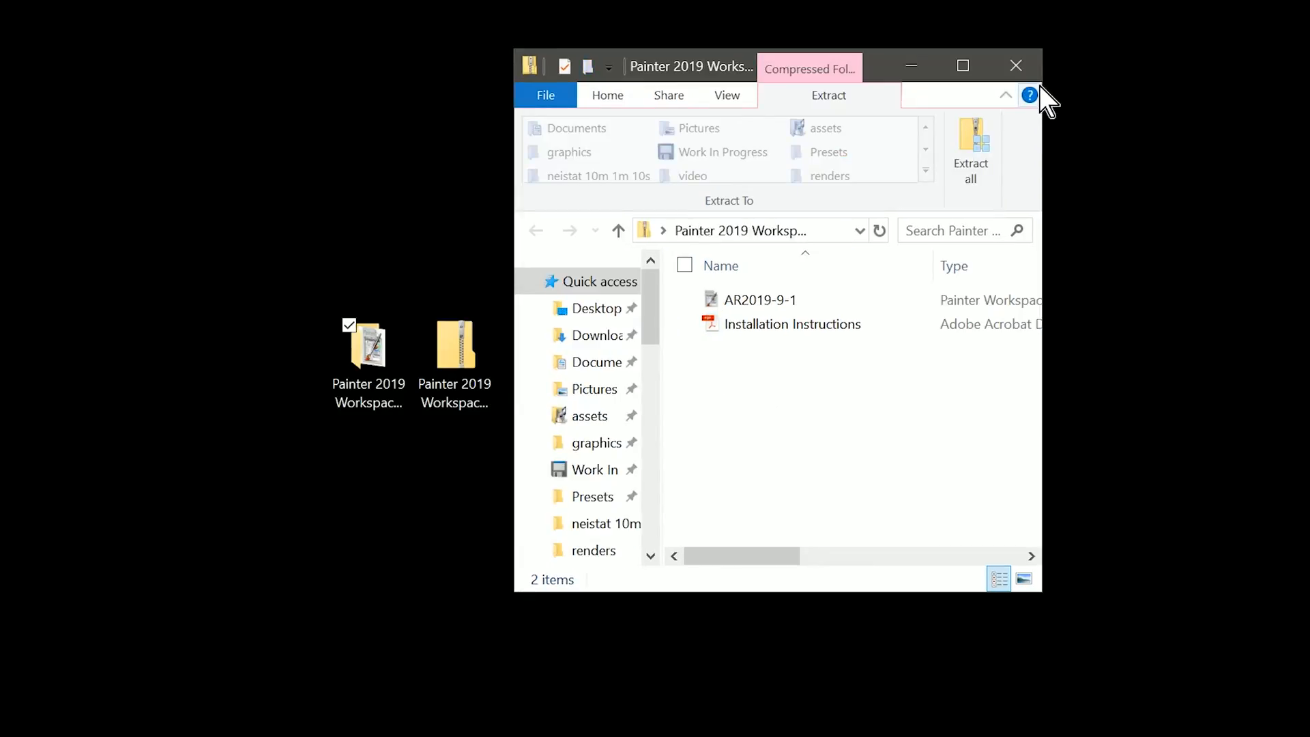
pyautogui.click(1025, 66)
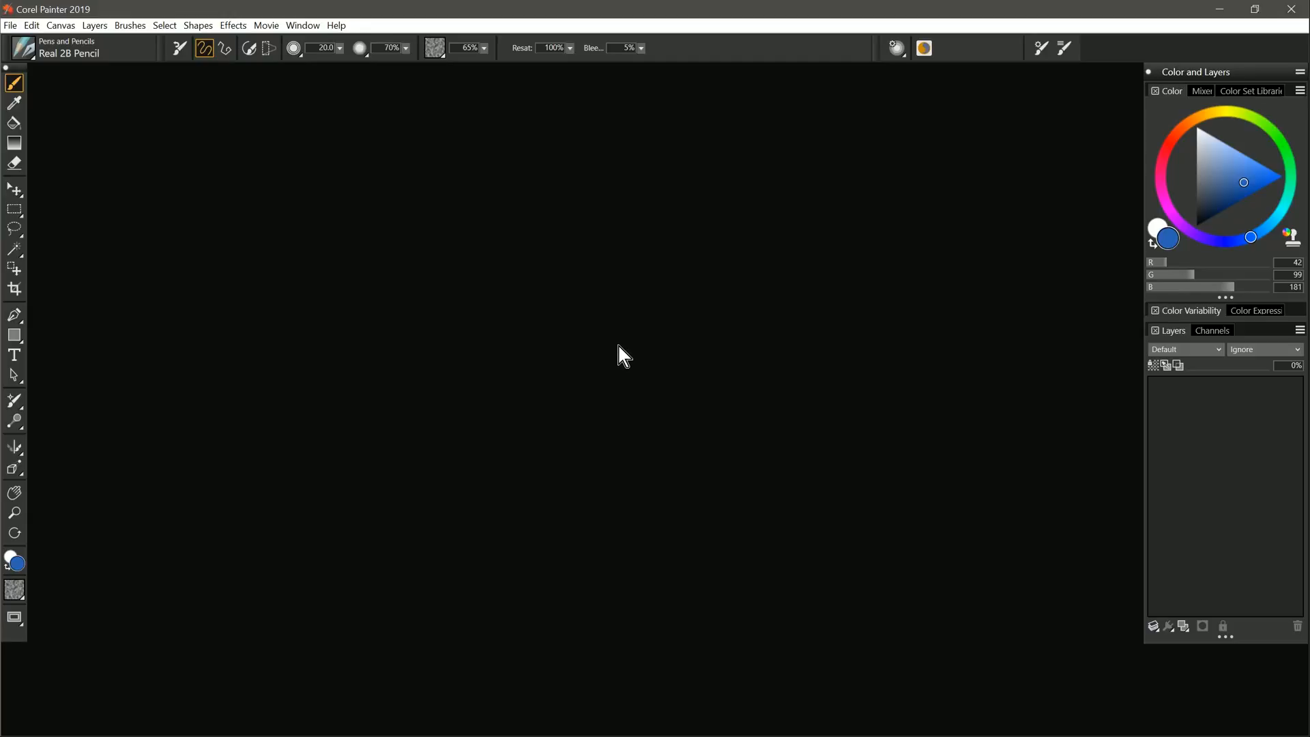
# Step: Export the current Default workspace as a backup named backup-2018-9-25 in the Painter 2019 Workspace Sept2018 folder
pyautogui.click(304, 26)
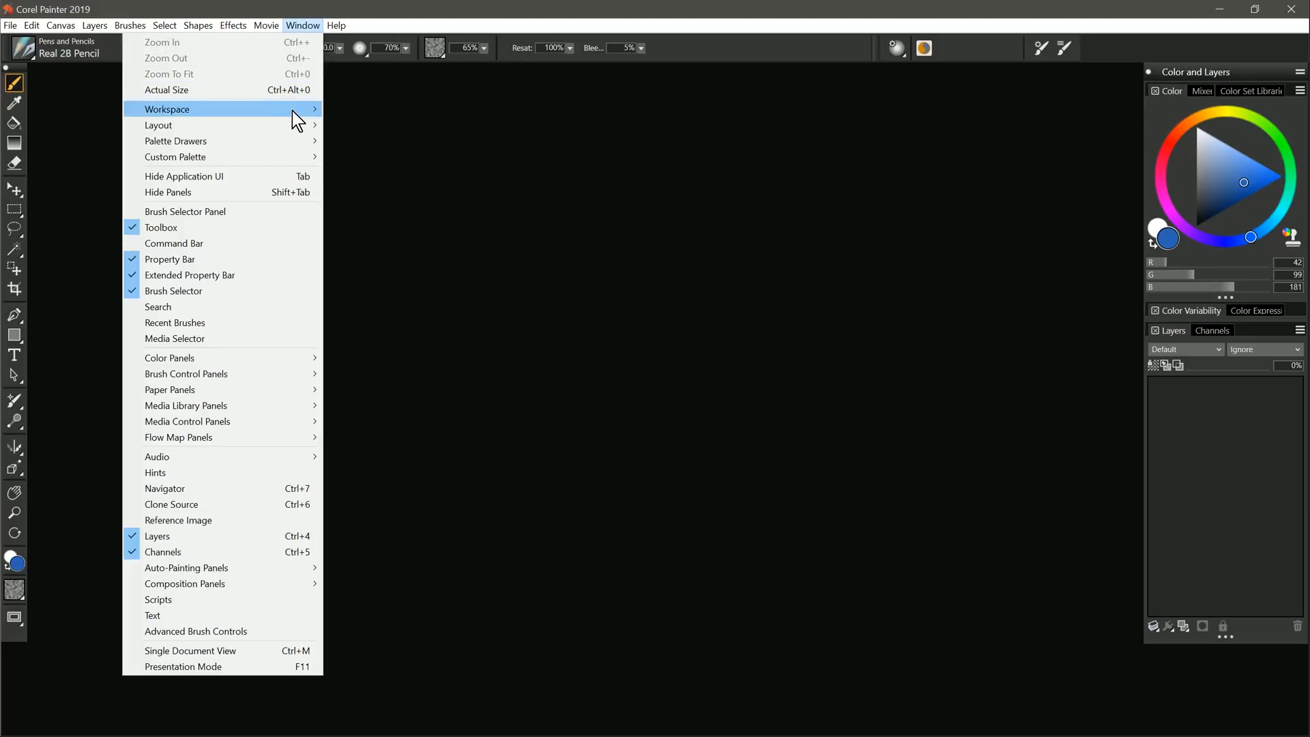
pyautogui.moveTo(292, 110)
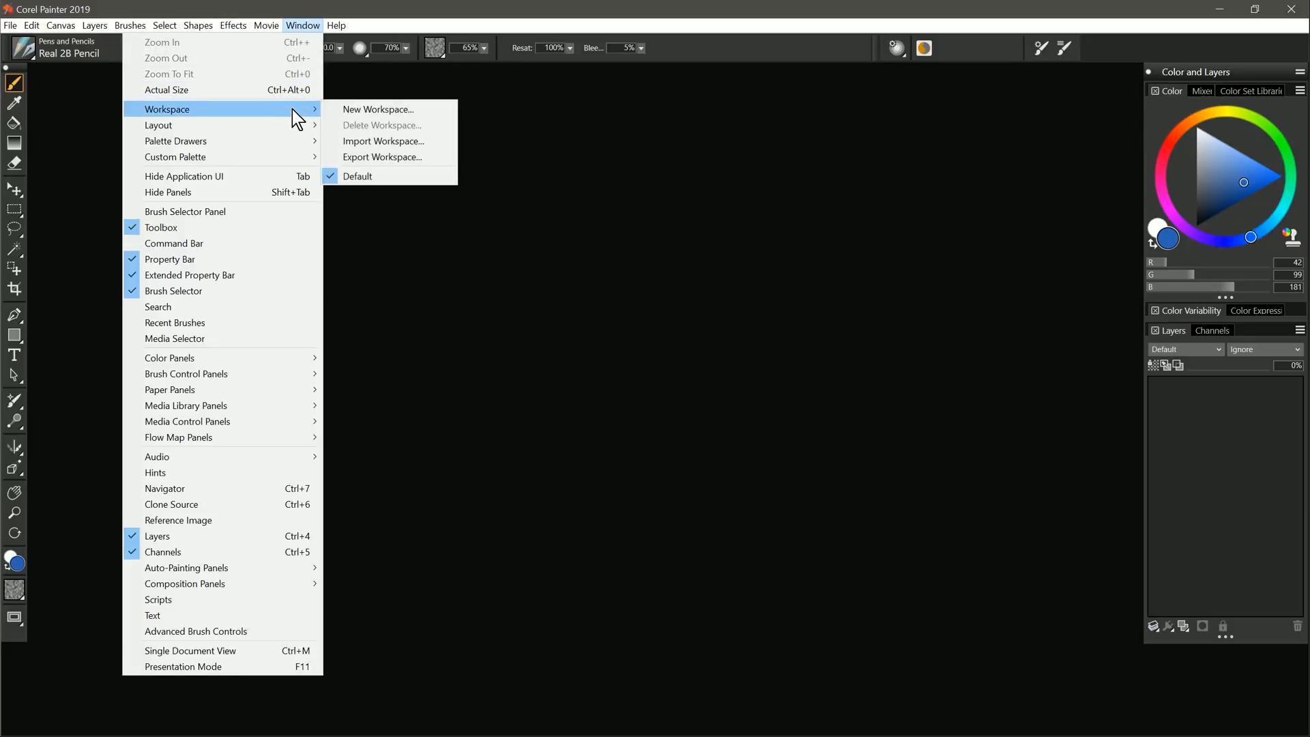
pyautogui.click(381, 162)
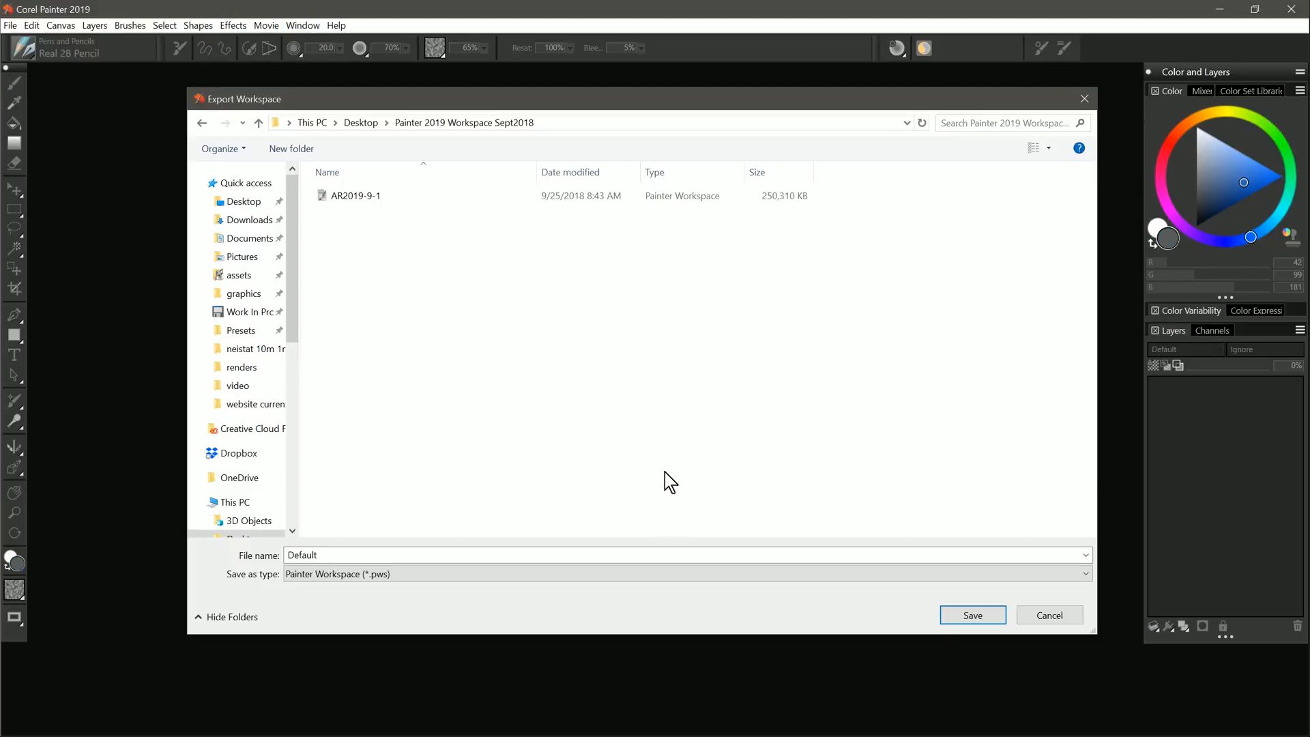
pyautogui.doubleClick(332, 553)
pyautogui.write('backup')
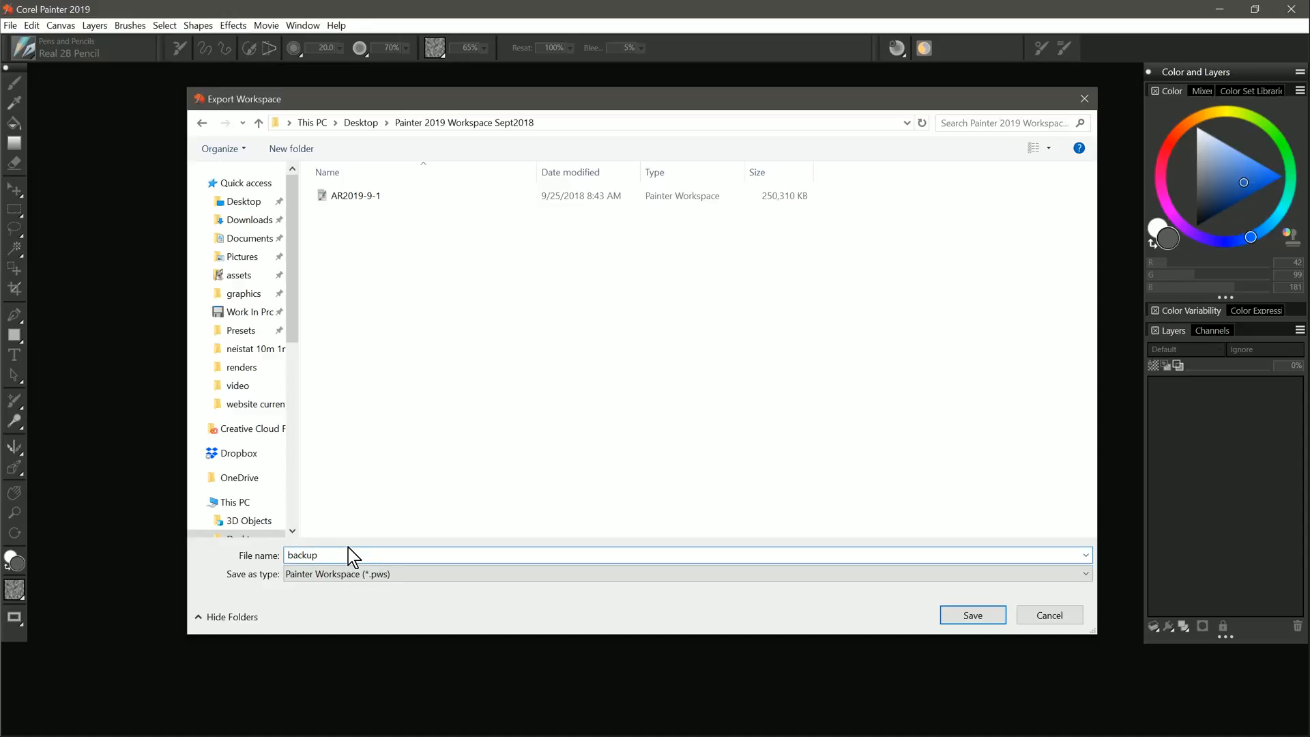
pyautogui.write('-2018-9-25')
pyautogui.click(973, 616)
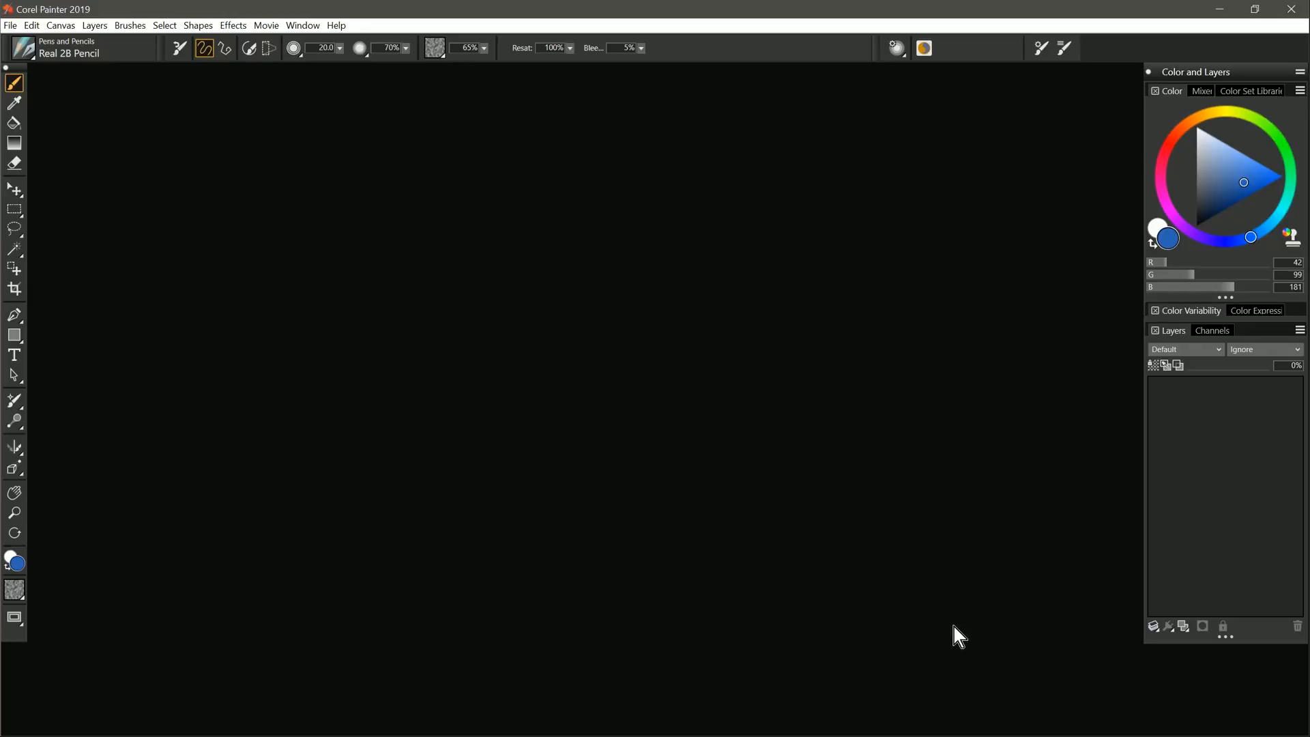
# Step: Import the AR2019-9-1 workspace file from the Painter 2019 Workspace Sept2018 folder
pyautogui.click(303, 25)
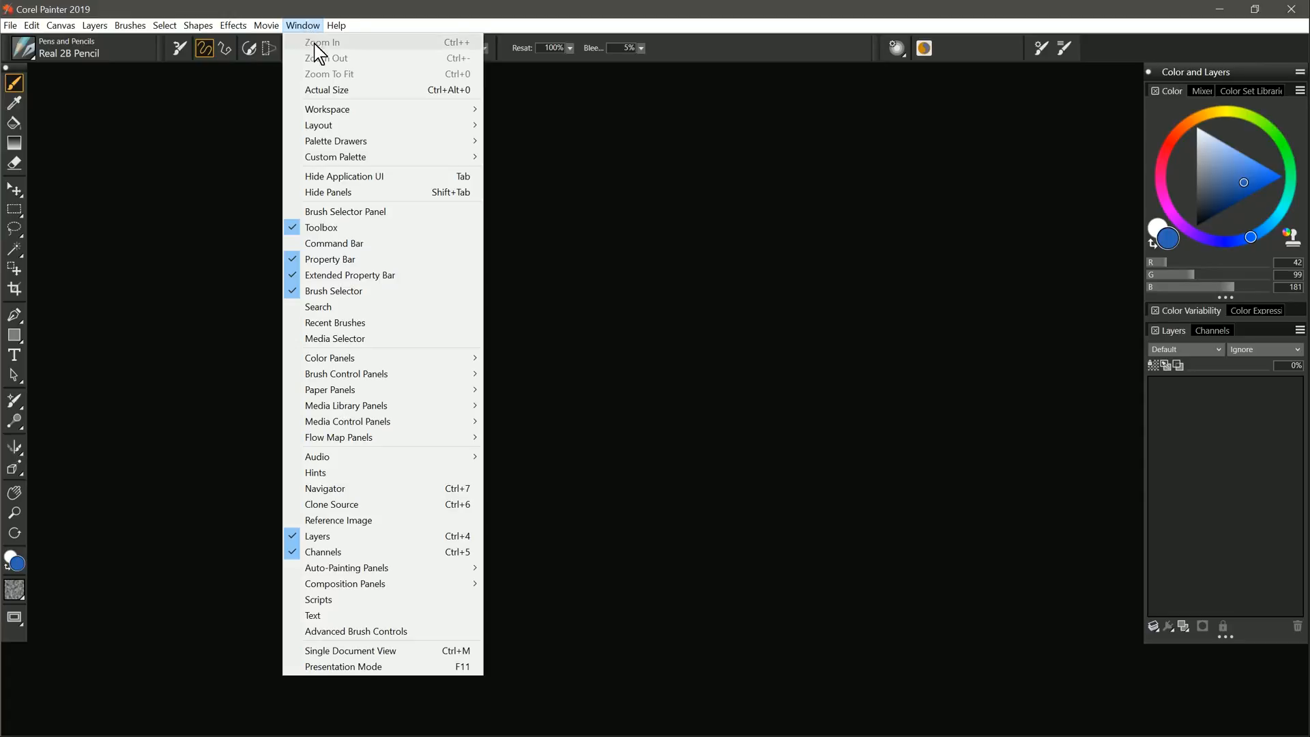
pyautogui.moveTo(421, 108)
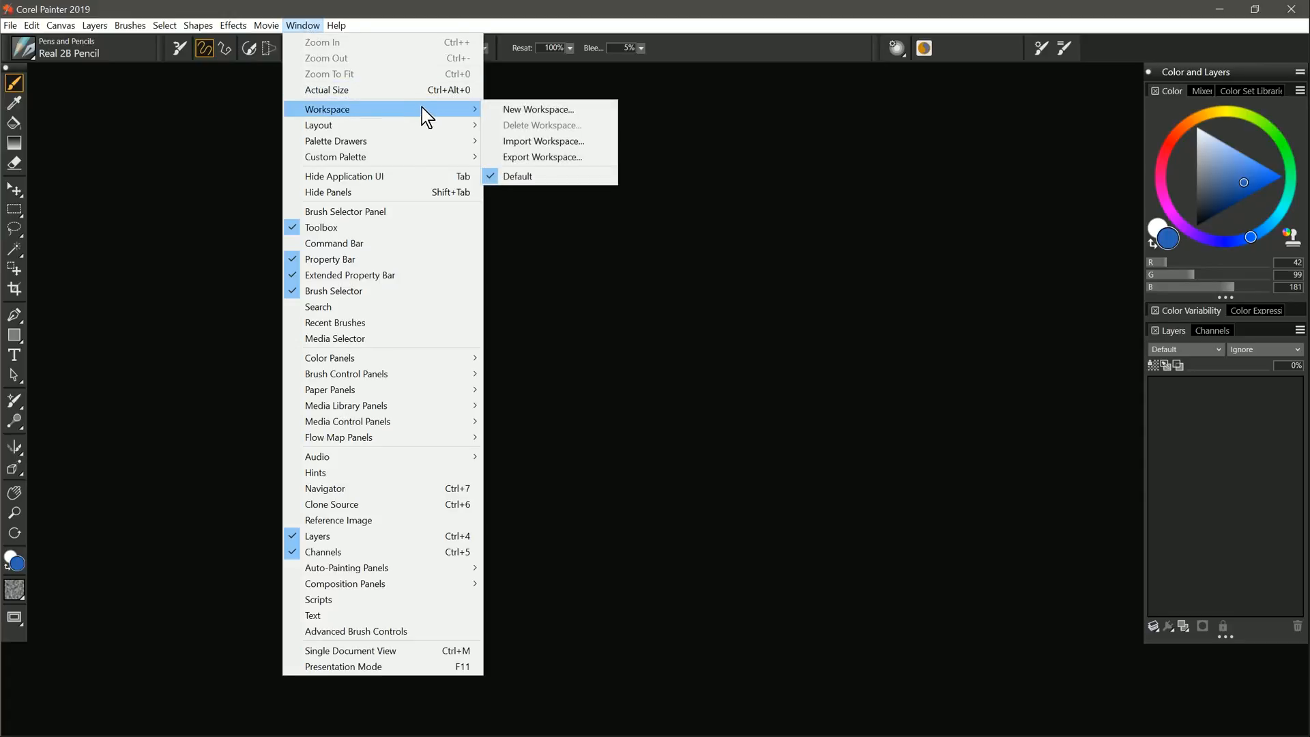
pyautogui.click(519, 141)
pyautogui.click(374, 196)
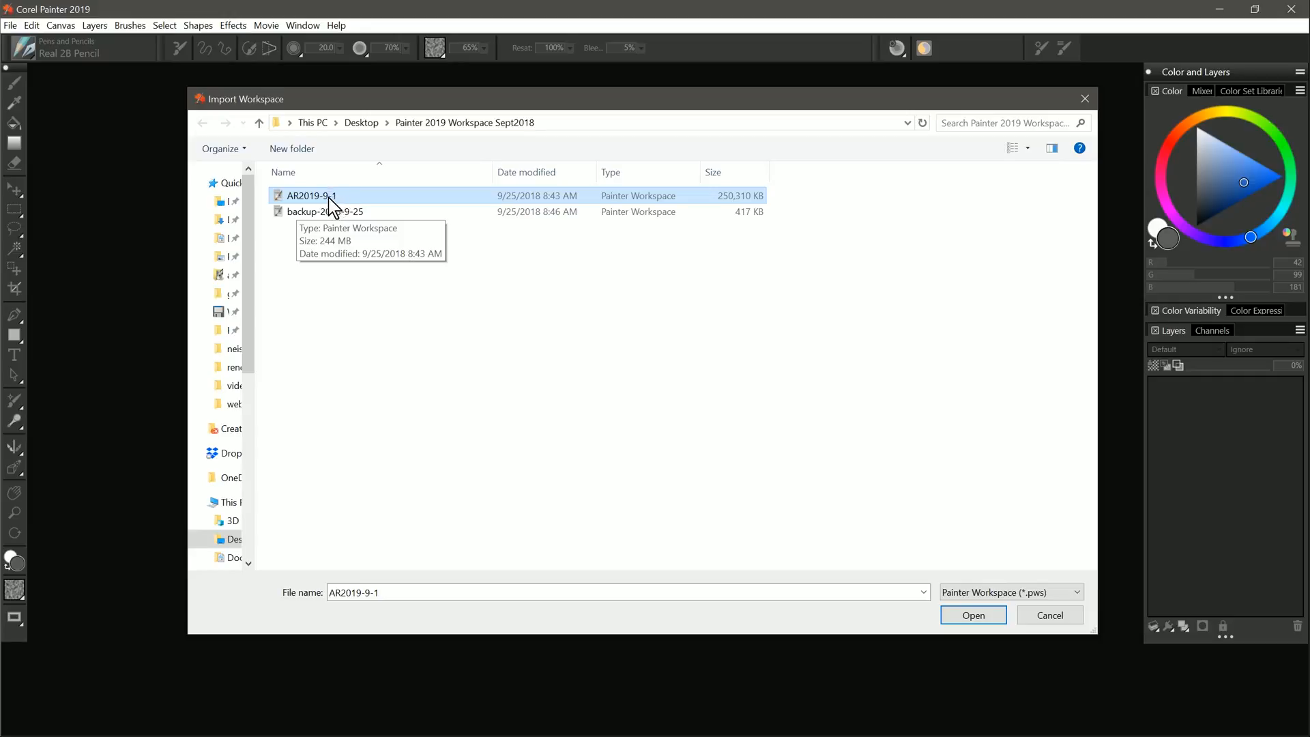
pyautogui.click(973, 616)
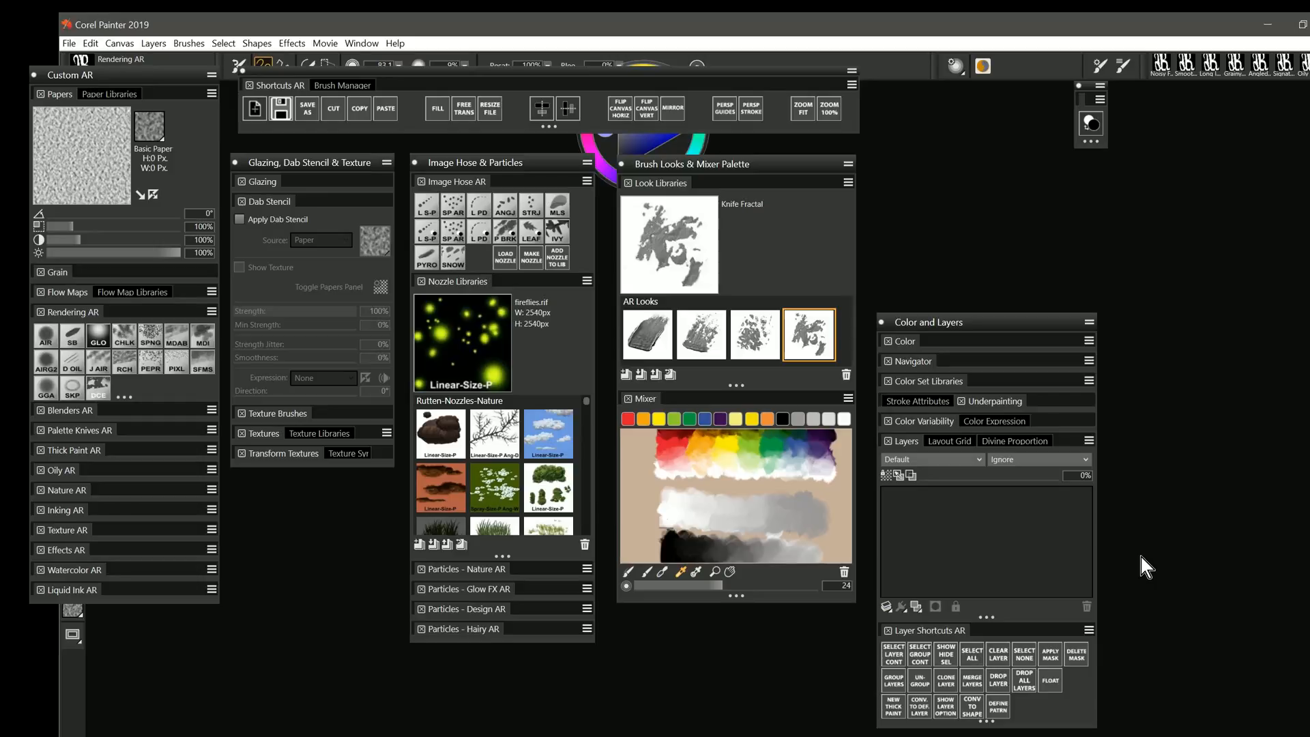
# Step: Resize the program window to fit the screen and look at the available layouts, including Large Monitor
pyautogui.doubleClick(1011, 18)
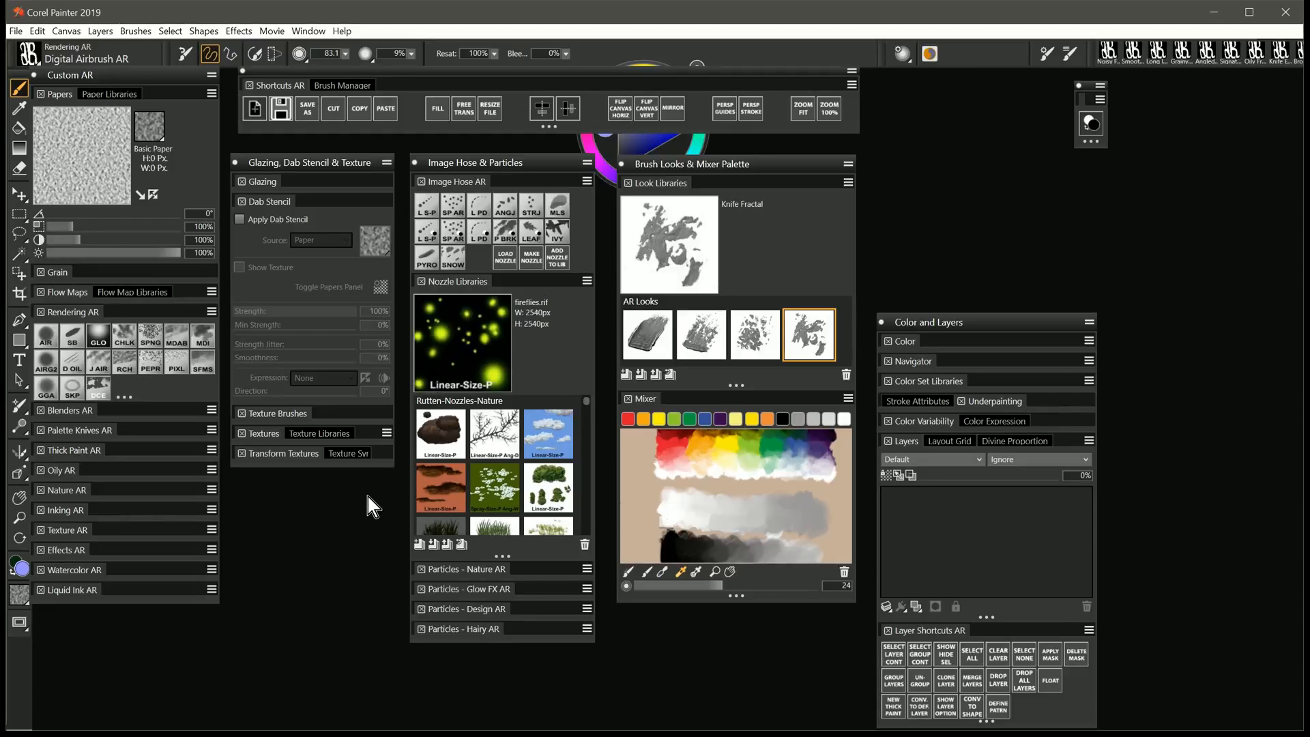
pyautogui.click(307, 31)
pyautogui.moveTo(361, 131)
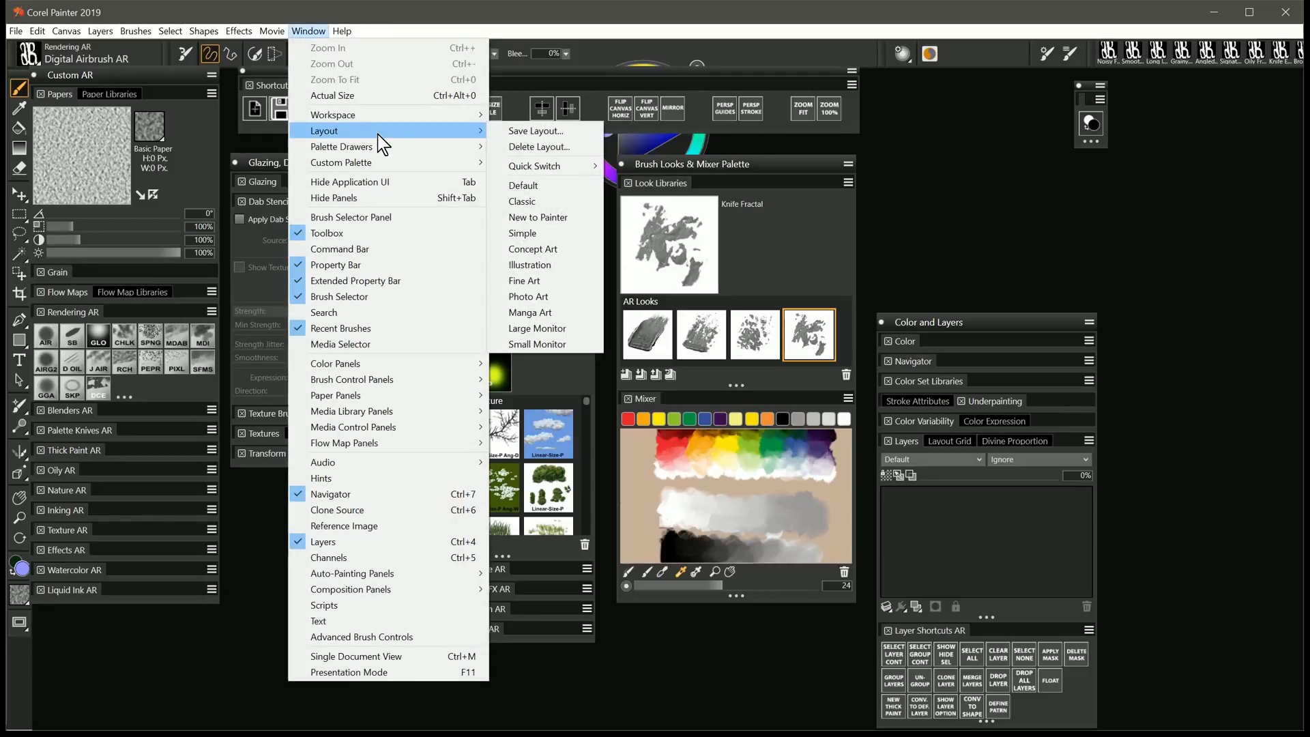
pyautogui.click(542, 329)
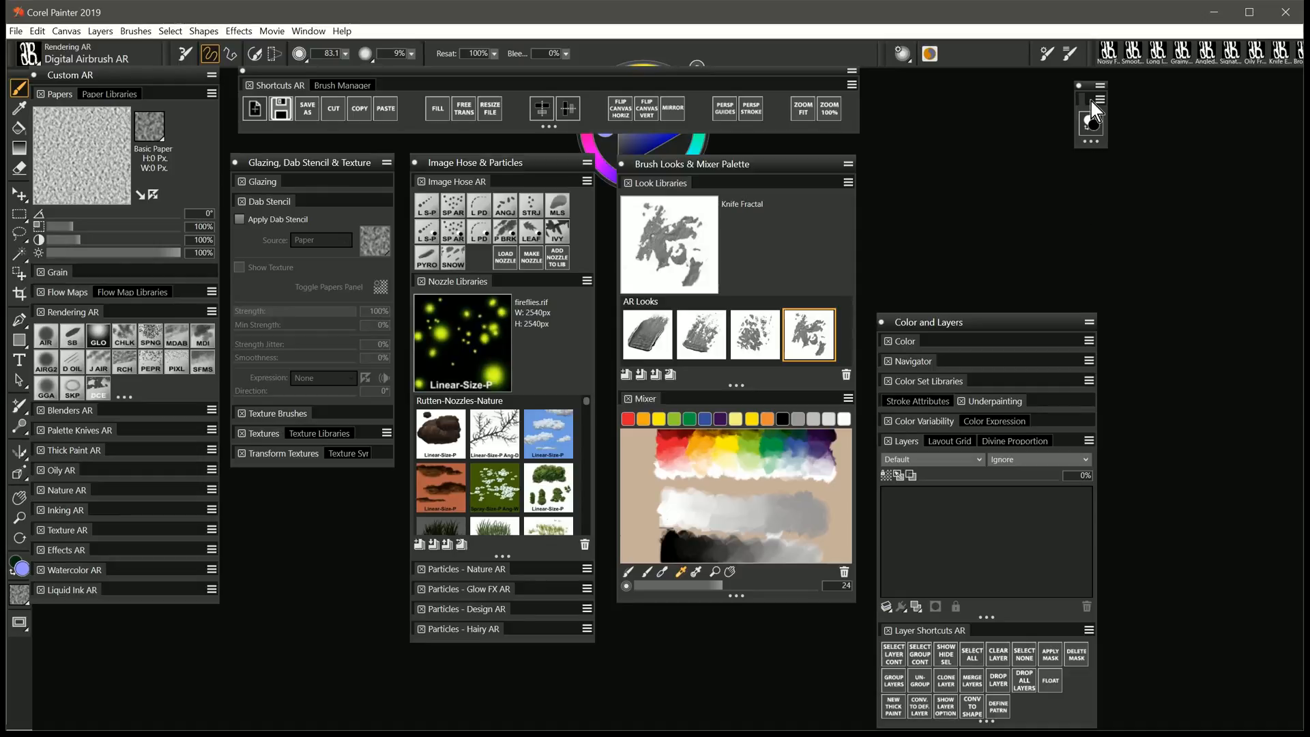
# Step: Move the small floating palette aside, lower the Shortcuts AR palette, and place Color and Layers beneath the relocated colour wheel
pyautogui.moveTo(1089, 88); pyautogui.dragTo(1287, 79)
pyautogui.moveTo(647, 71); pyautogui.dragTo(693, 101)
pyautogui.moveTo(697, 71); pyautogui.dragTo(1251, 87)
pyautogui.moveTo(953, 331); pyautogui.dragTo(1148, 243)
# Step: Move the Brush Looks & Mixer palette next to Color and Layers, and collapse and expand it
pyautogui.moveTo(727, 174)
pyautogui.mouseDown()
pyautogui.moveTo(834, 218)
pyautogui.moveTo(813, 219)
pyautogui.moveTo(866, 234)
pyautogui.moveTo(861, 225)
pyautogui.mouseUp()
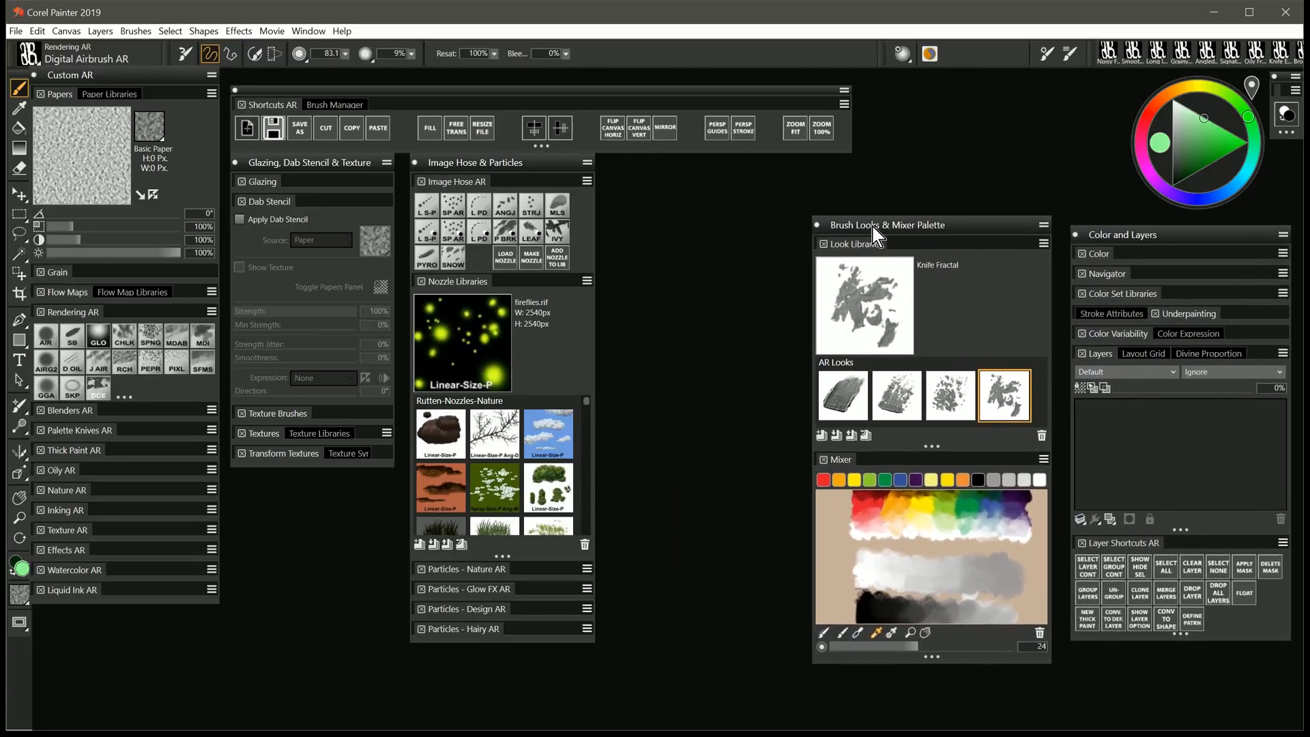
pyautogui.doubleClick(965, 225)
pyautogui.doubleClick(966, 227)
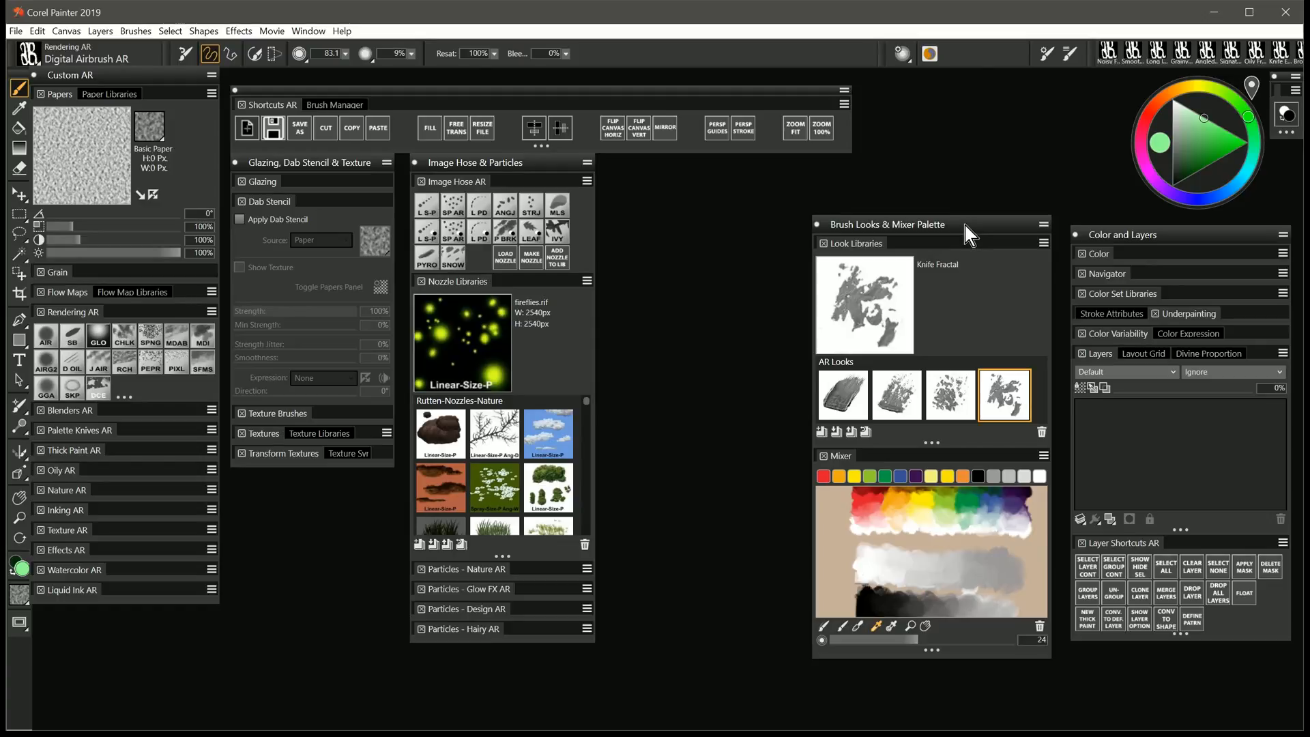
# Step: Collapse the Brush Looks & Mixer, Image Hose & Particles, and Glazing, Dab Stencil & Texture palettes and stack them beside the colour wheel
pyautogui.doubleClick(965, 227)
pyautogui.doubleClick(965, 227)
pyautogui.doubleClick(965, 227)
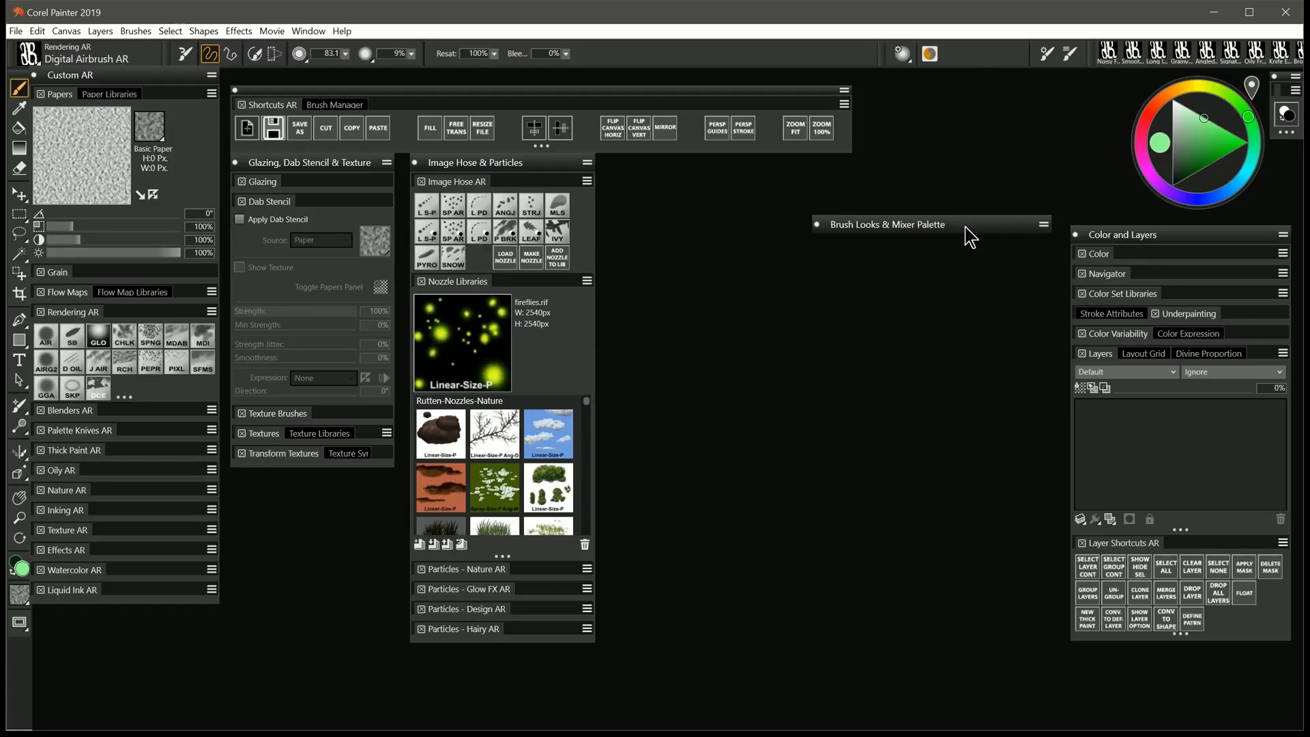
pyautogui.doubleClick(529, 166)
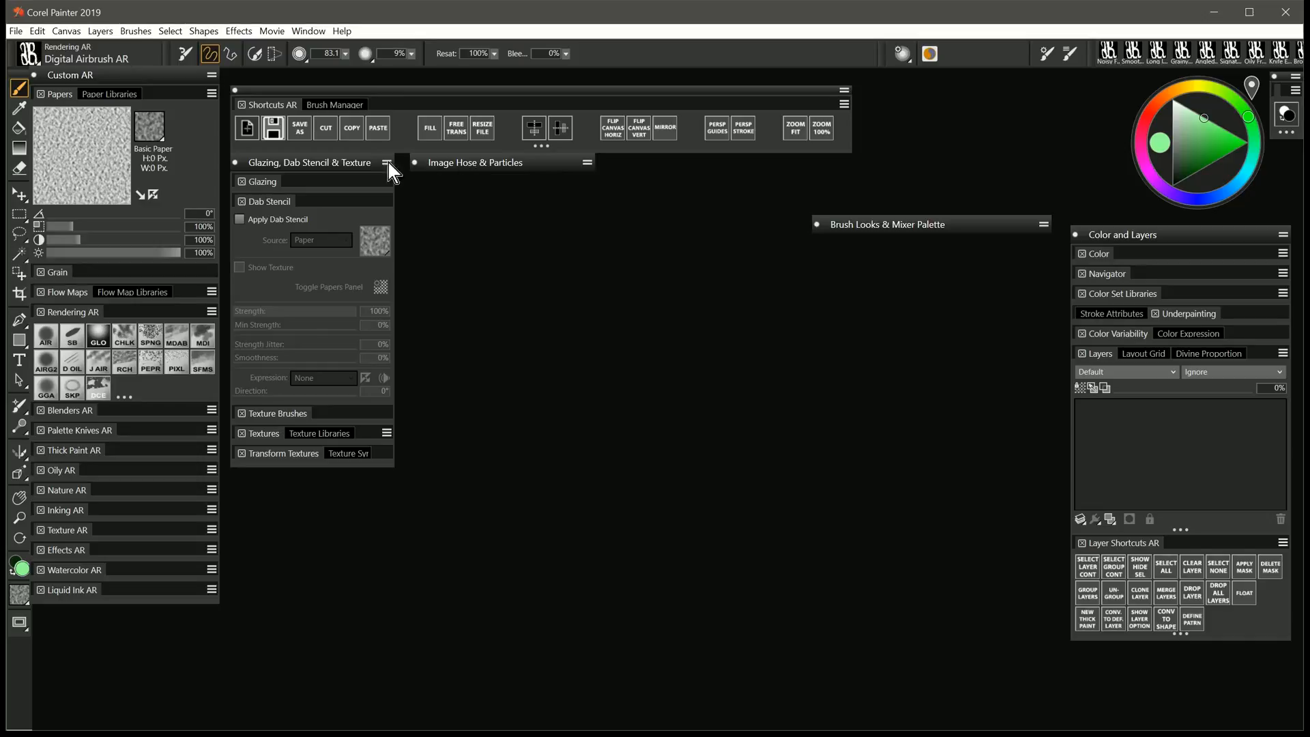
pyautogui.doubleClick(341, 163)
pyautogui.moveTo(495, 163)
pyautogui.mouseDown()
pyautogui.moveTo(964, 219)
pyautogui.moveTo(951, 206)
pyautogui.mouseUp()
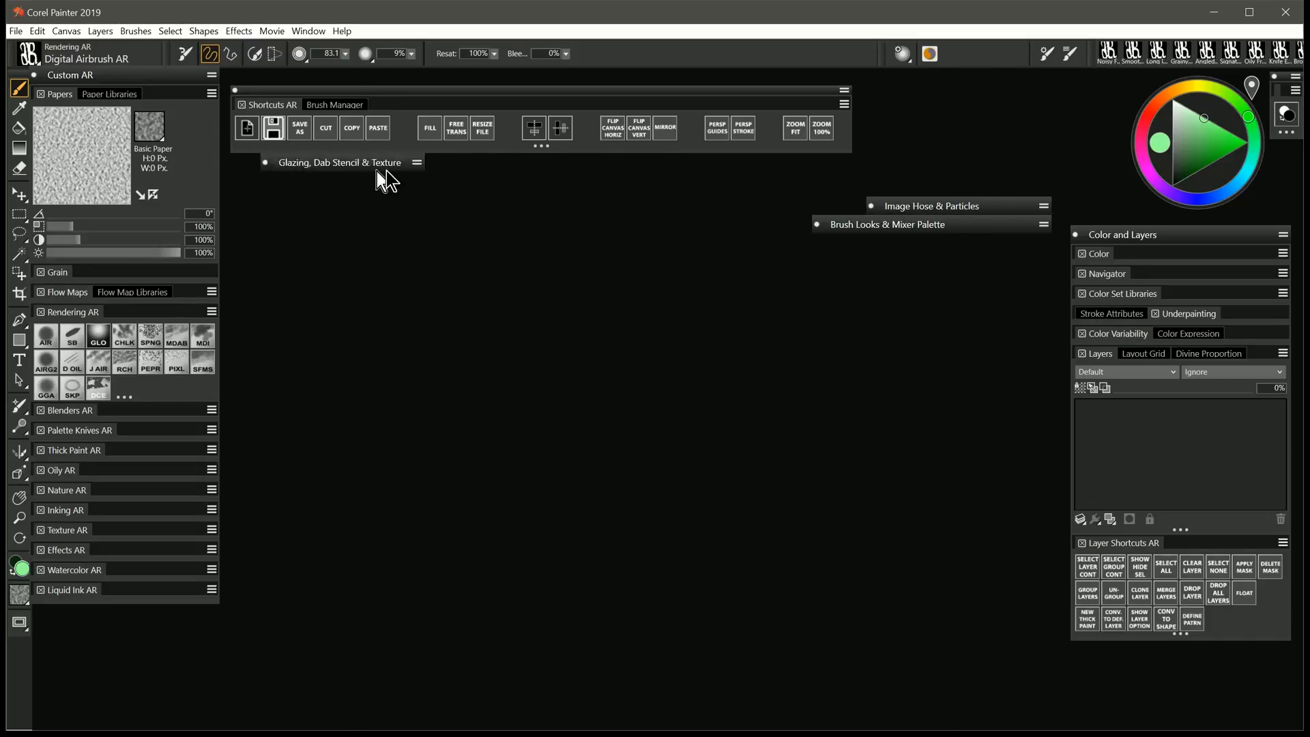
pyautogui.moveTo(372, 165); pyautogui.dragTo(1006, 201)
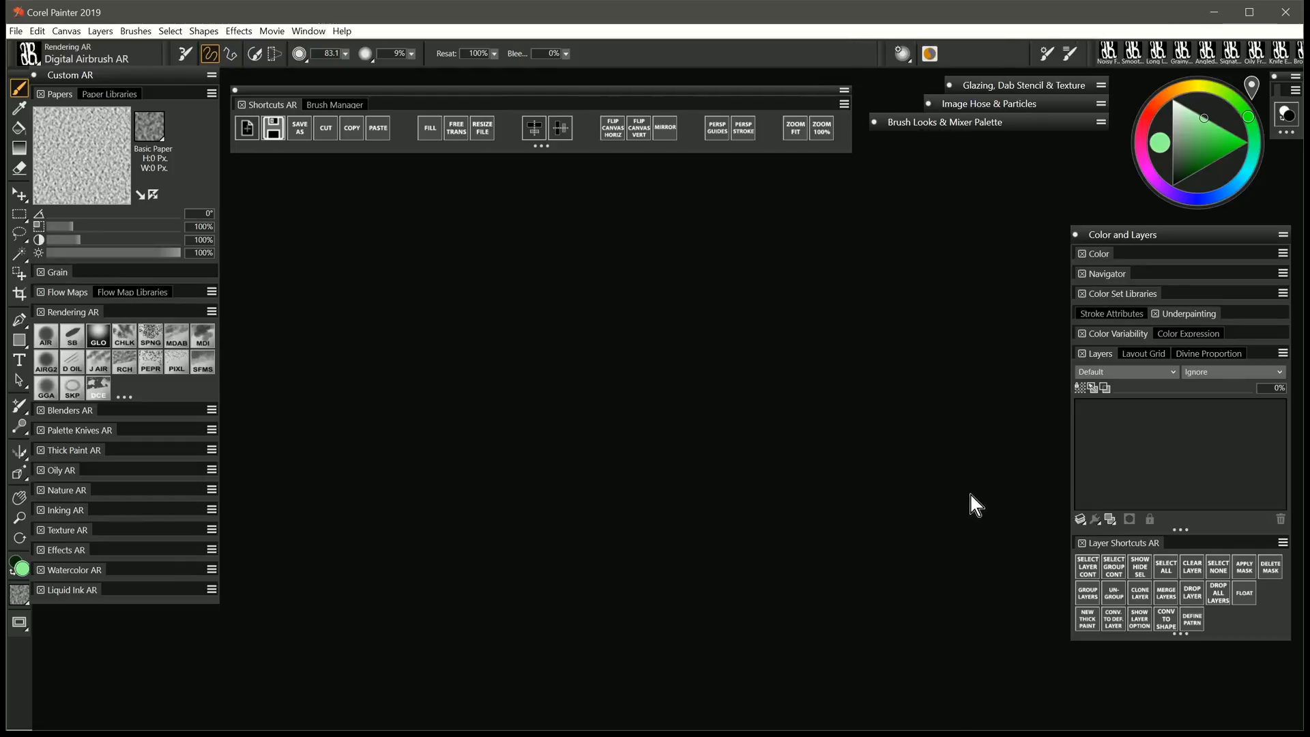
pyautogui.click(1042, 127)
pyautogui.click(1037, 124)
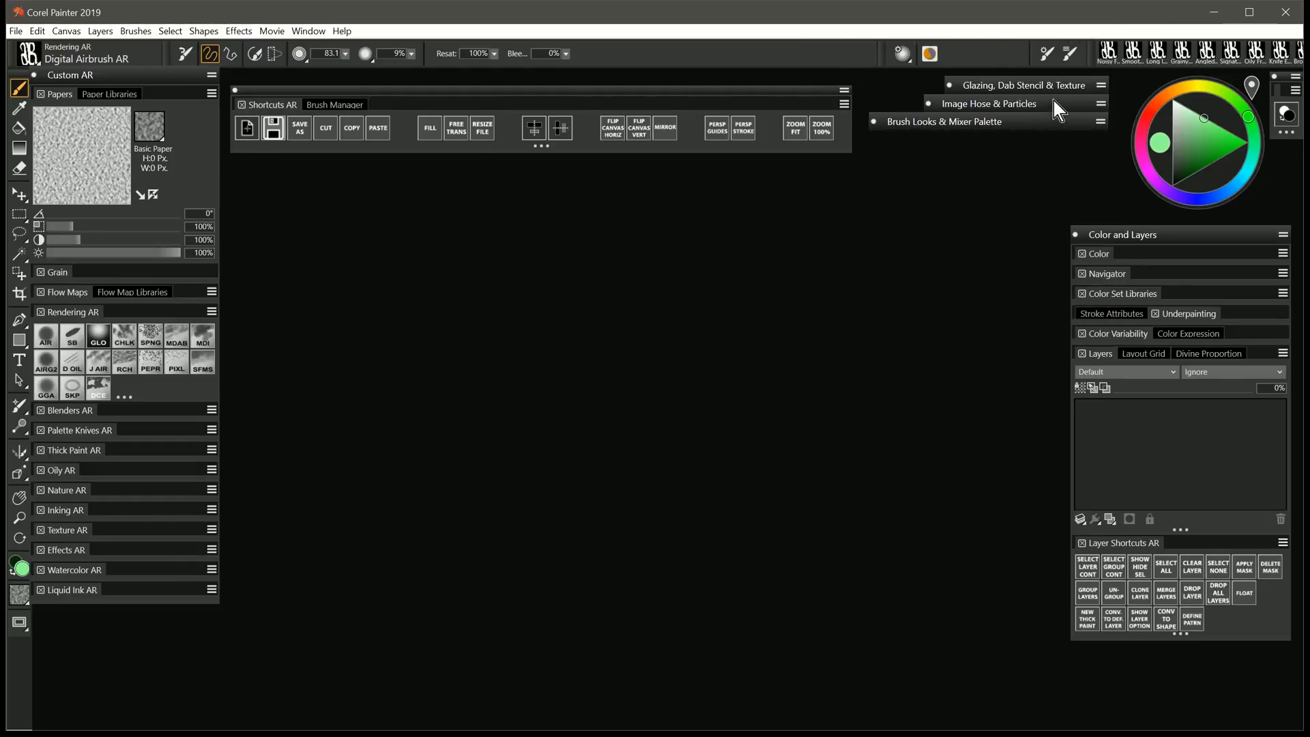
pyautogui.click(1054, 102)
pyautogui.click(1054, 104)
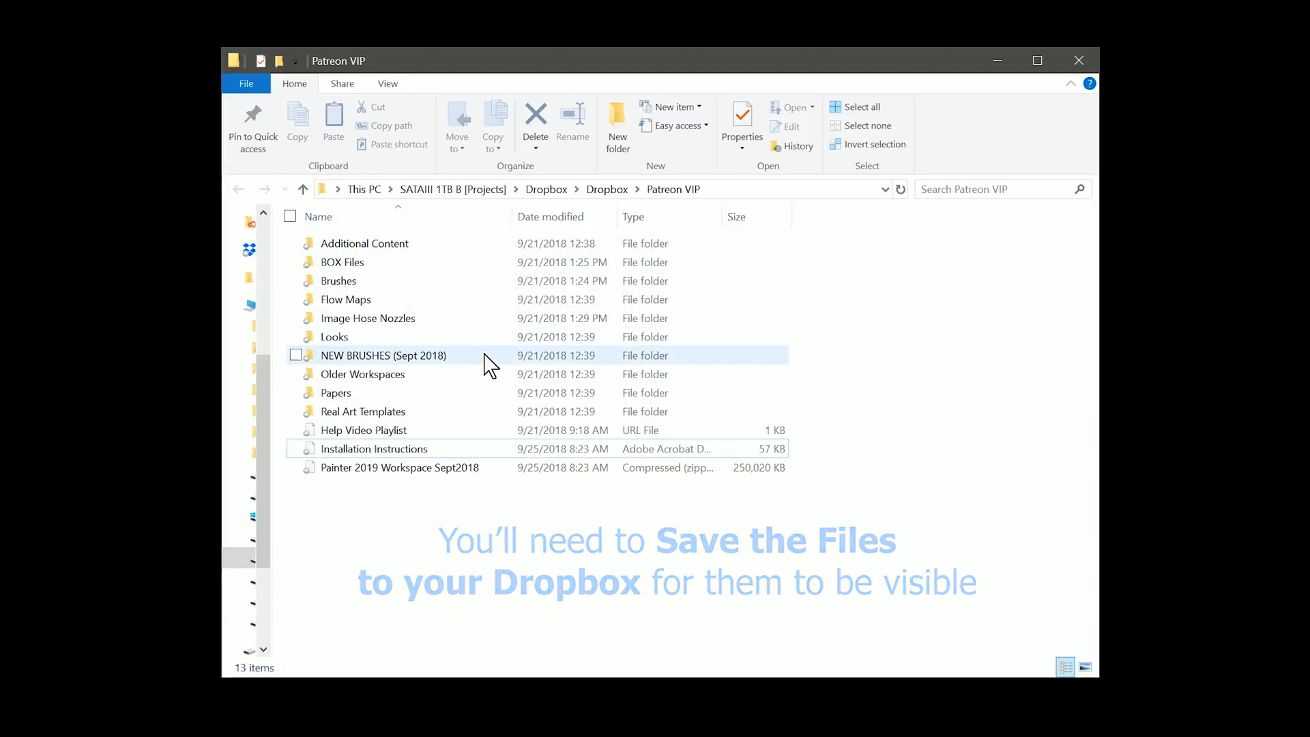
# Step: Select both Blow files in the Blending folder inside Brushes and display the files as large icons
pyautogui.doubleClick(367, 283)
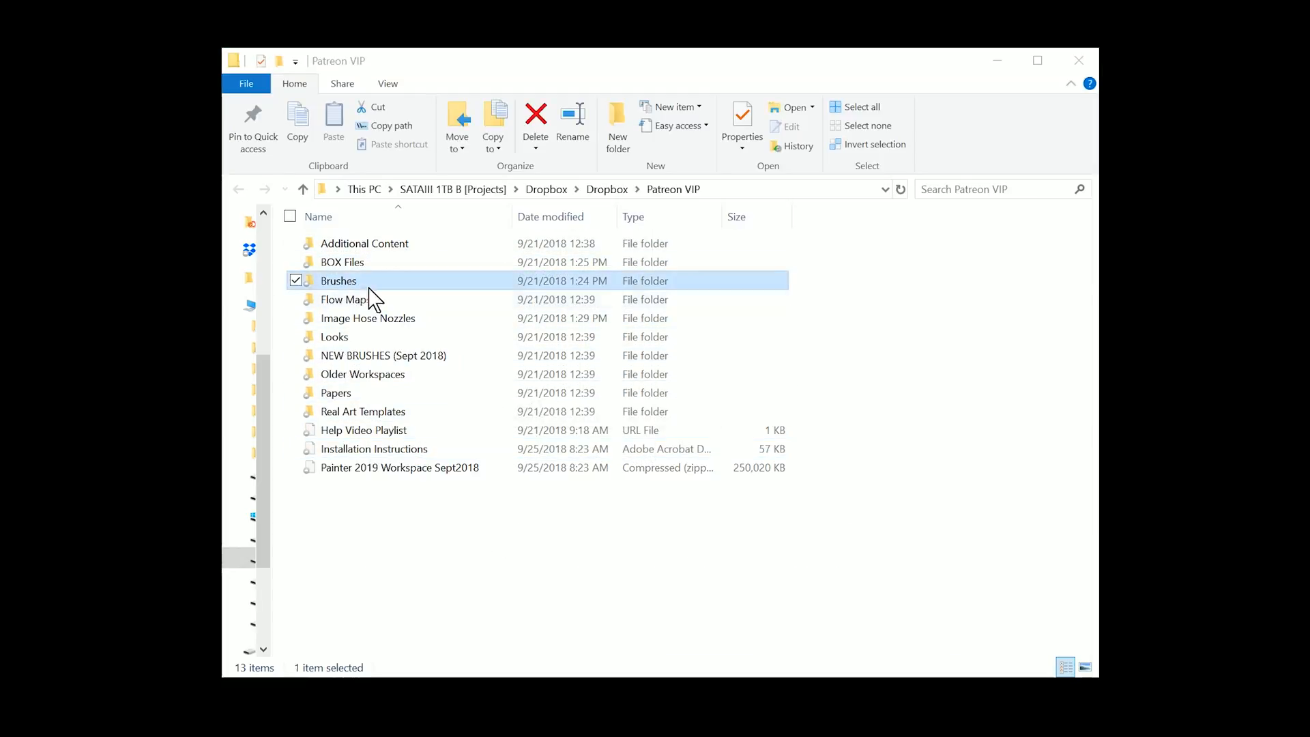
pyautogui.doubleClick(362, 277)
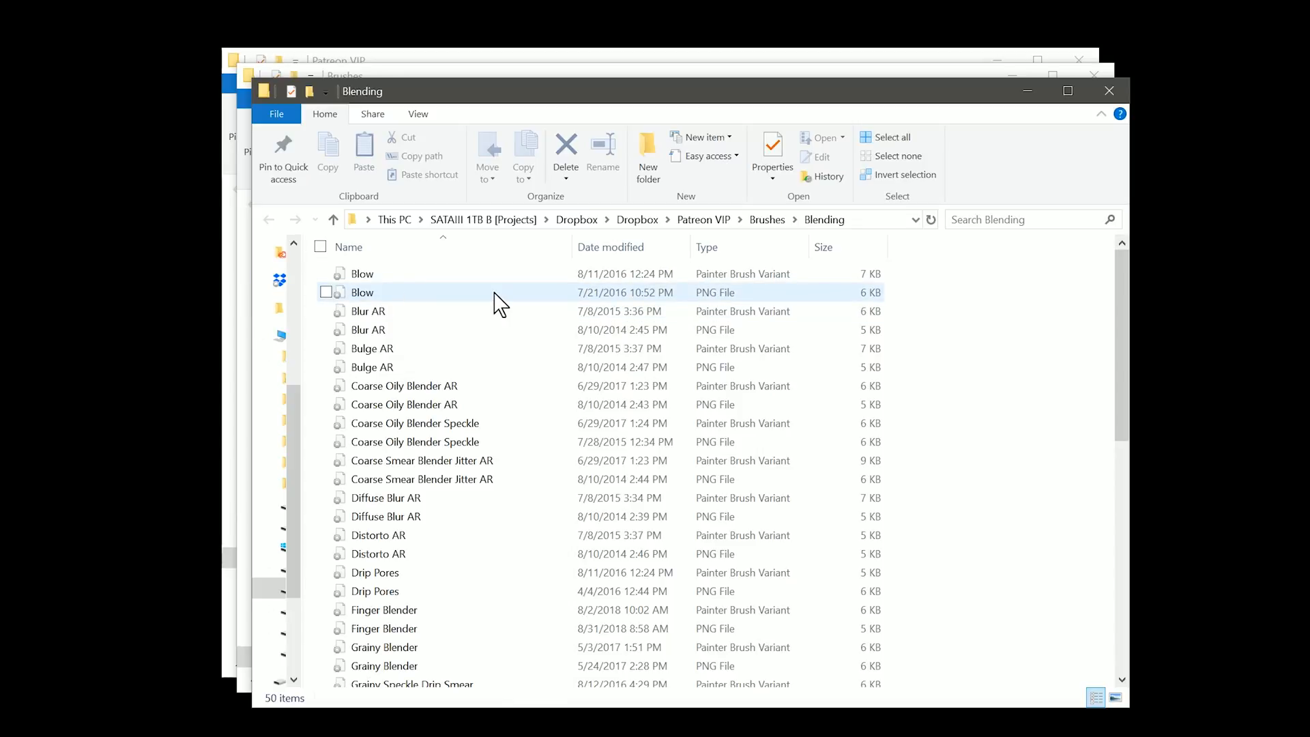
pyautogui.click(326, 274)
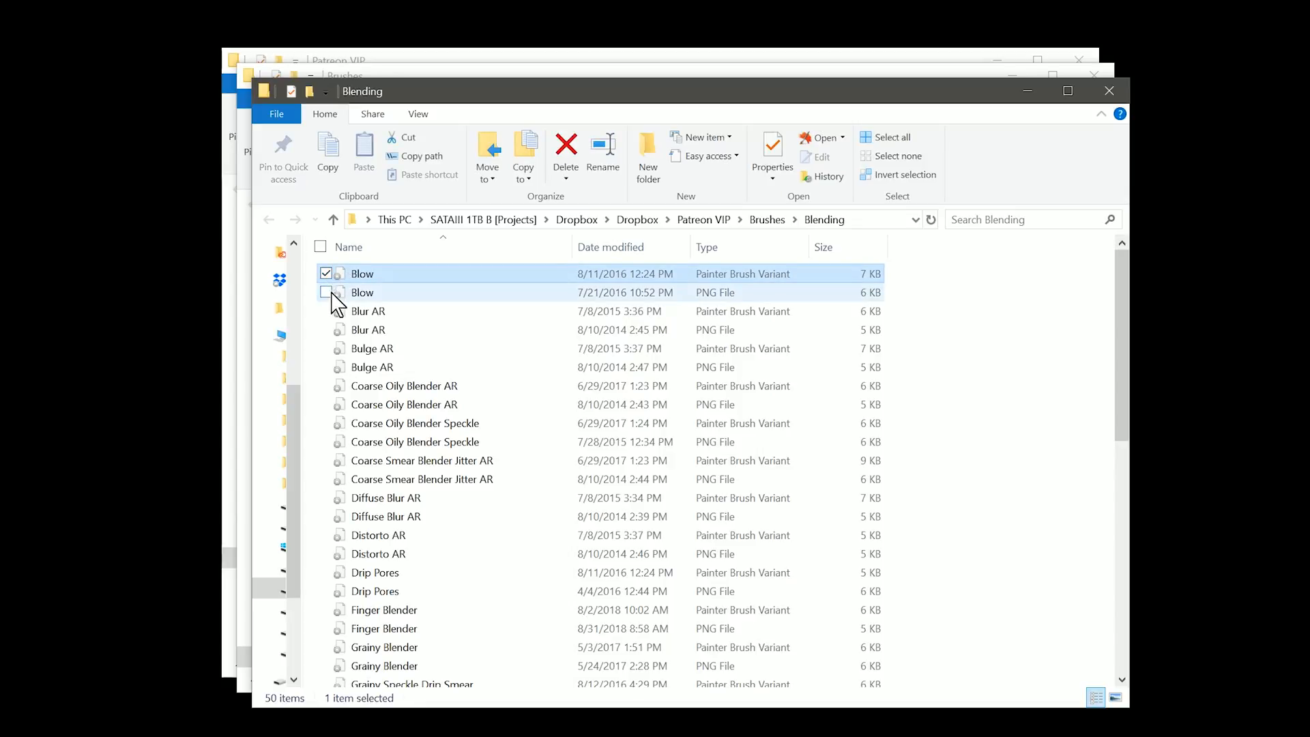
pyautogui.click(326, 292)
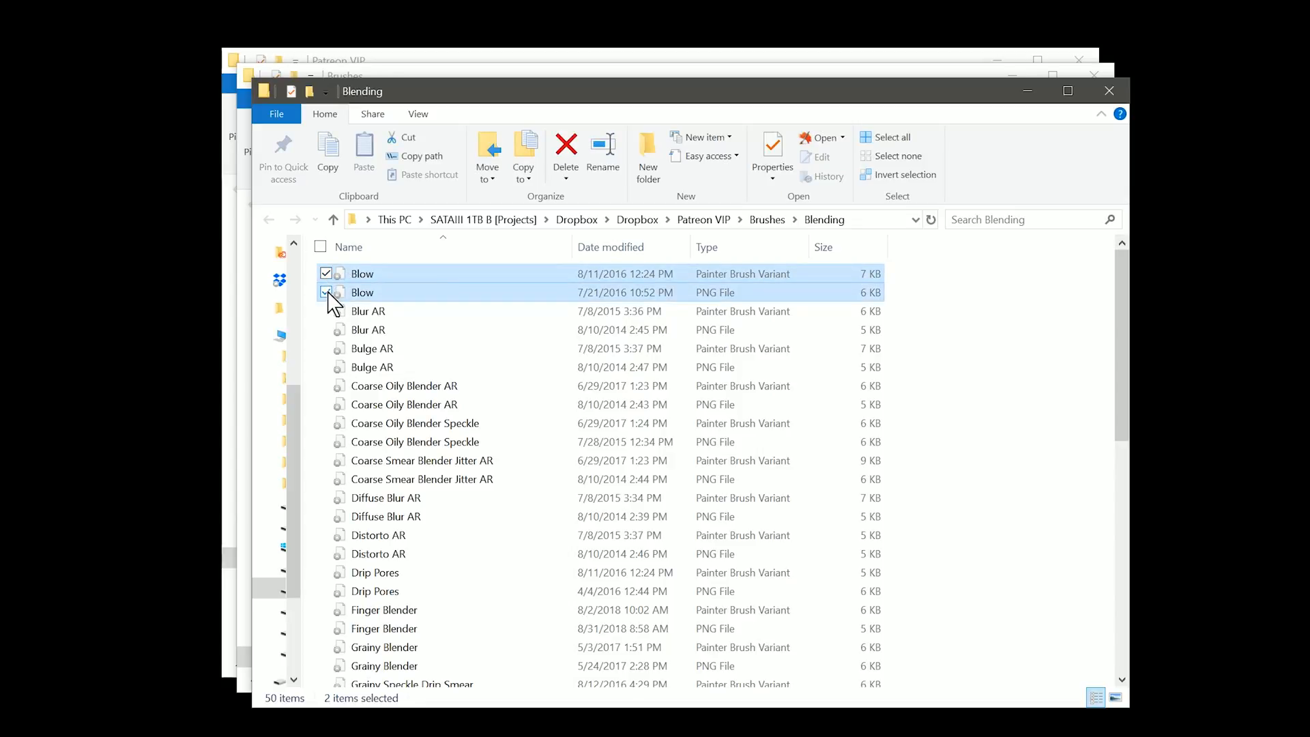
pyautogui.click(418, 114)
pyautogui.click(515, 140)
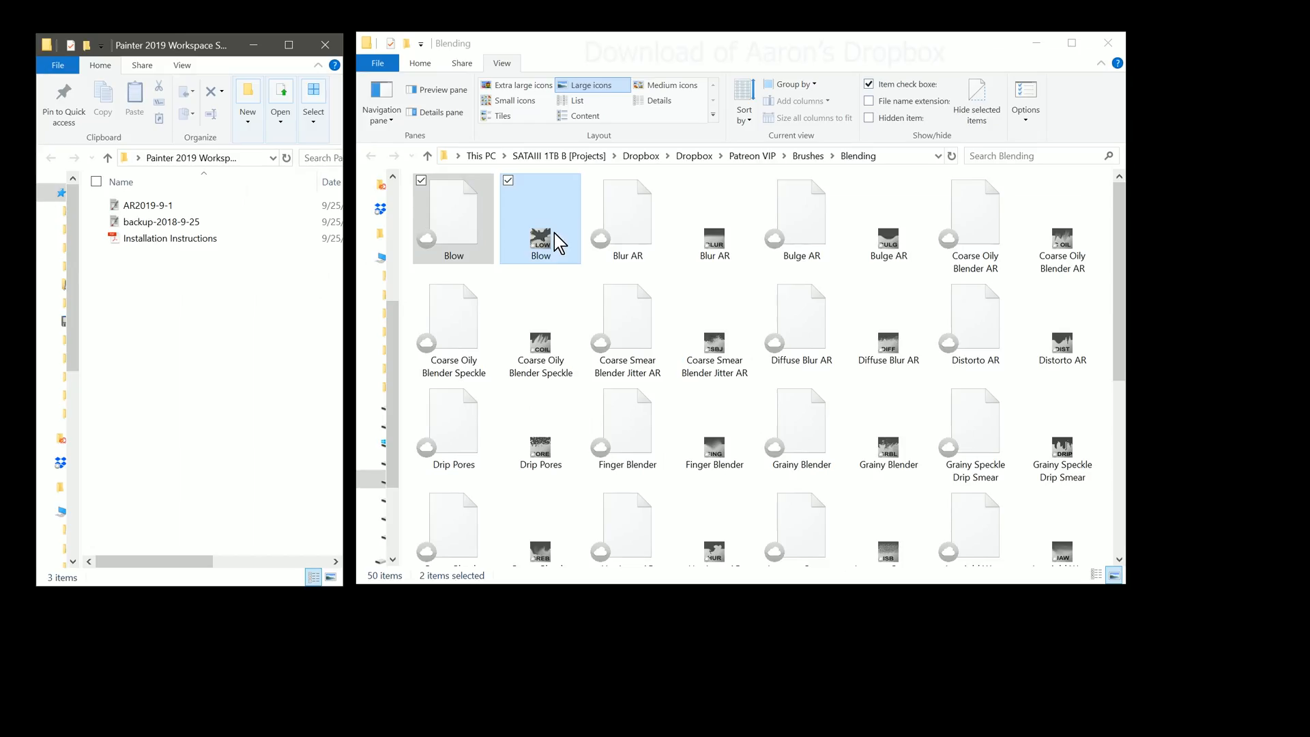
# Step: Copy the two selected Blow files from the Blending folder into the Painter 2019 Workspace Sept2018 folder
pyautogui.click(286, 271)
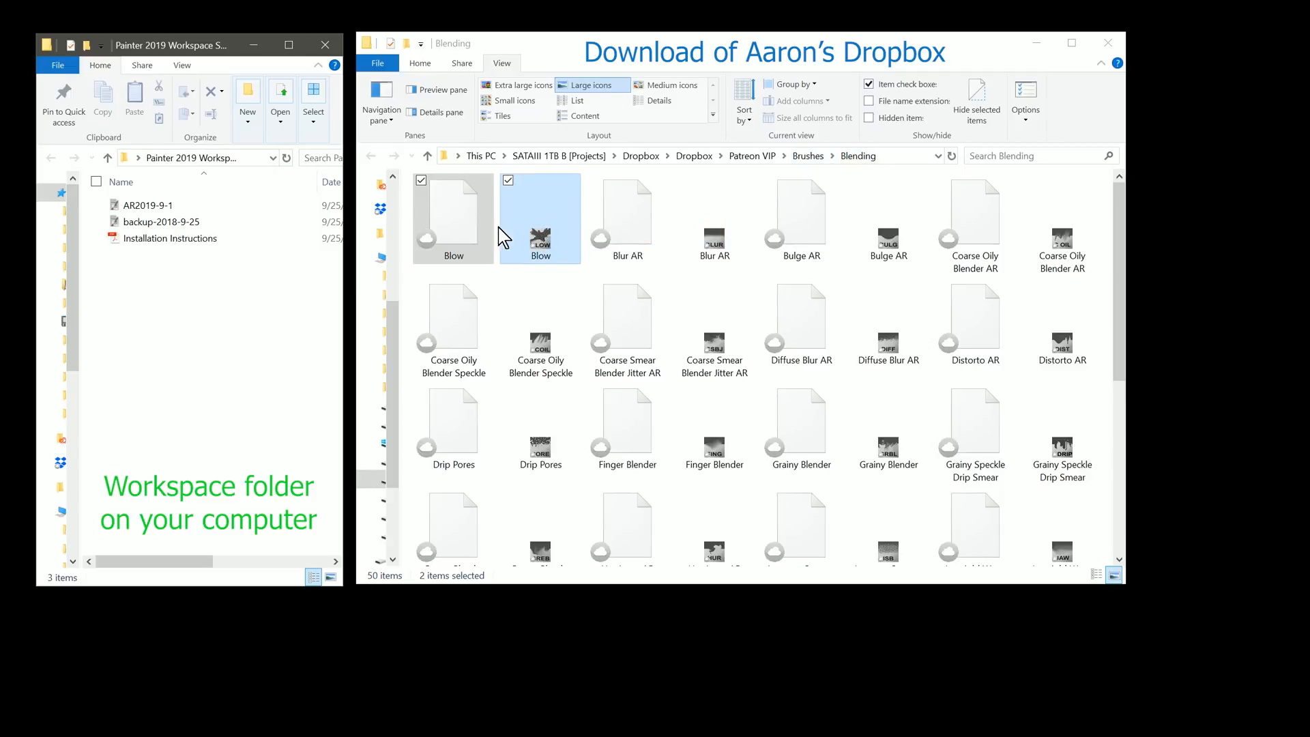
pyautogui.moveTo(455, 219); pyautogui.dragTo(192, 361)
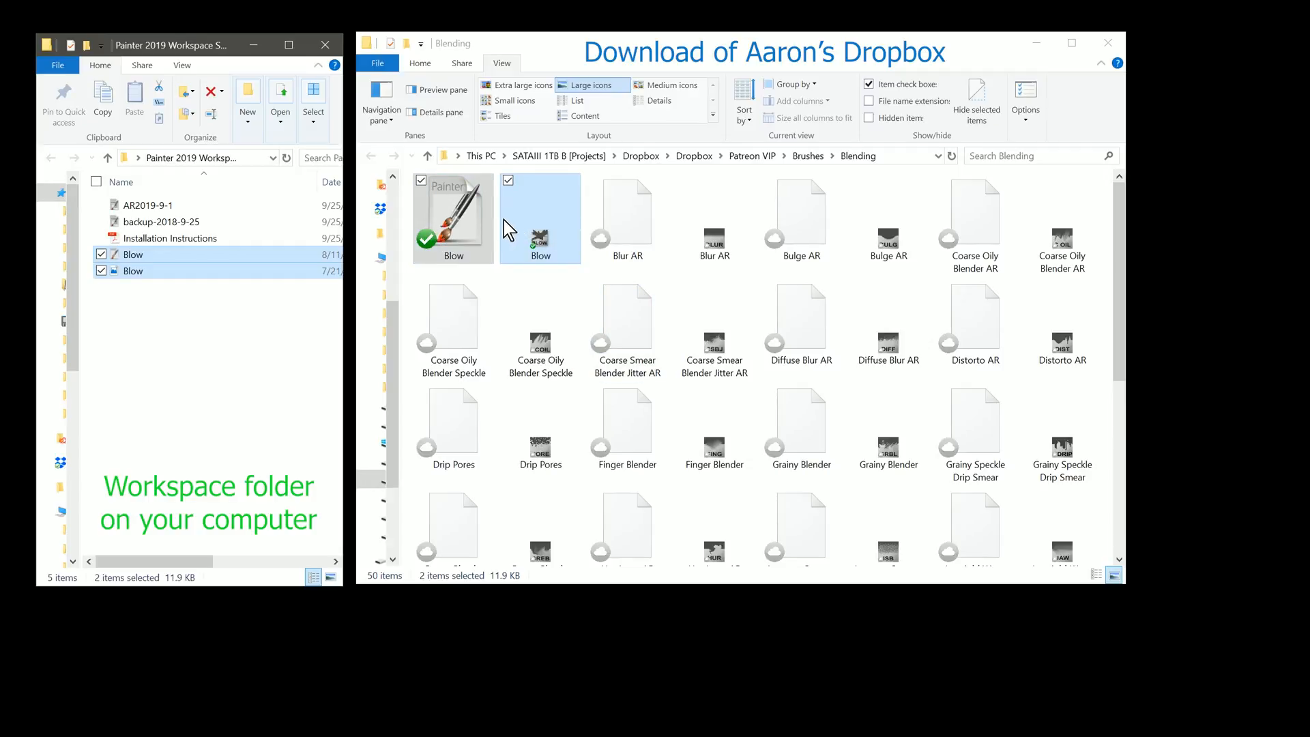
pyautogui.click(147, 322)
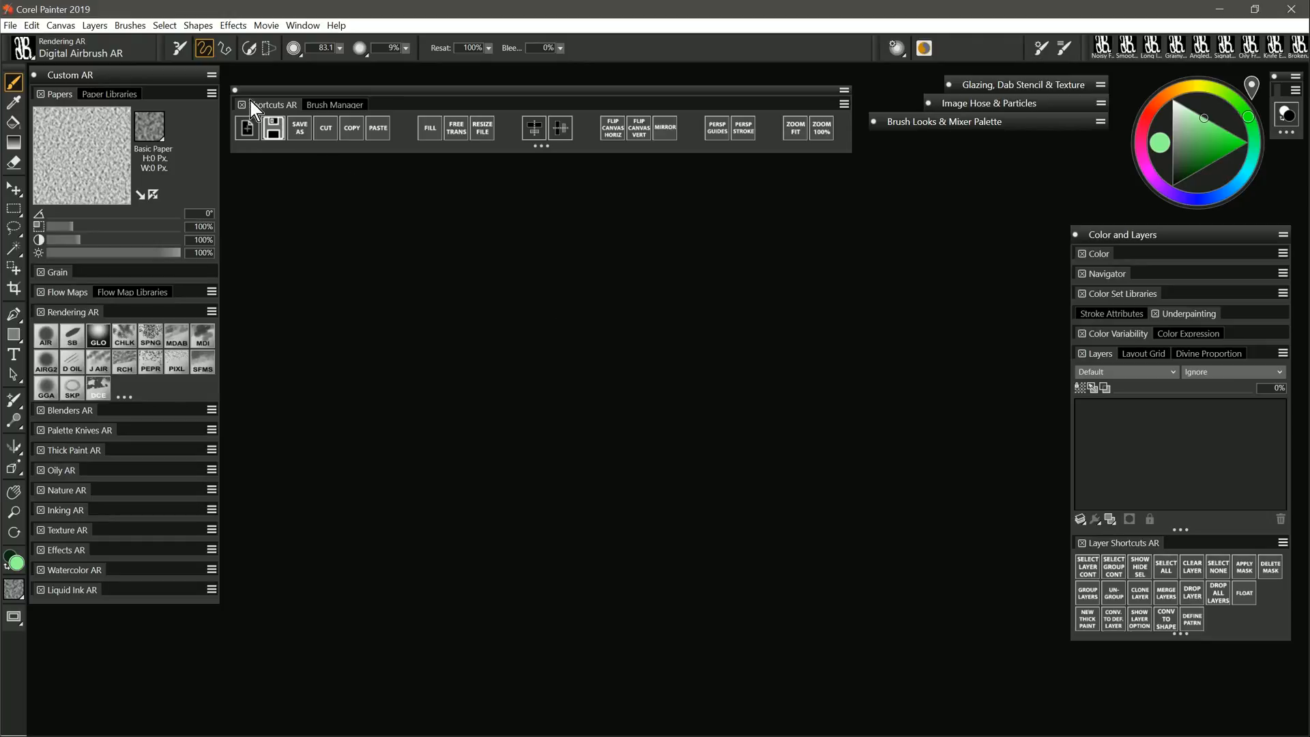
# Step: Import the Blow brush variant from the Painter 2019 Workspace Sept2018 folder and save it as Blow in the Rendering AR category
pyautogui.click(131, 25)
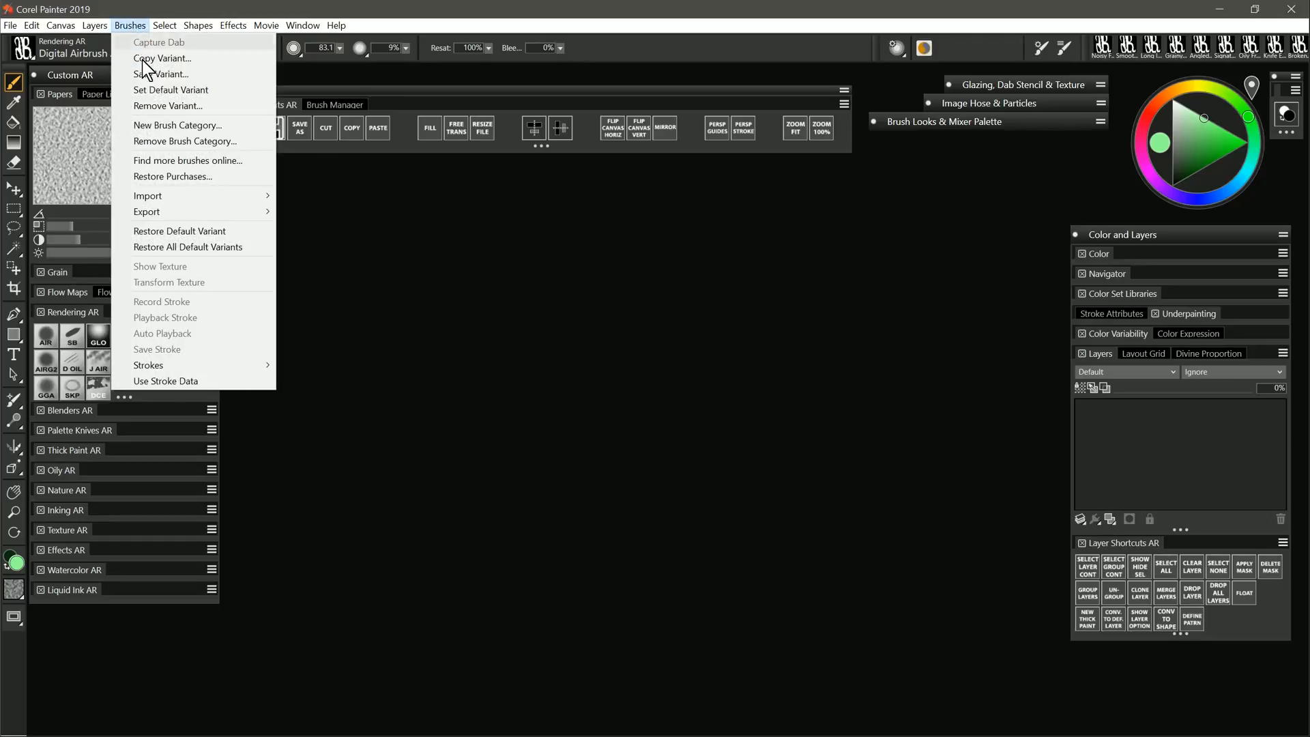
pyautogui.moveTo(164, 201)
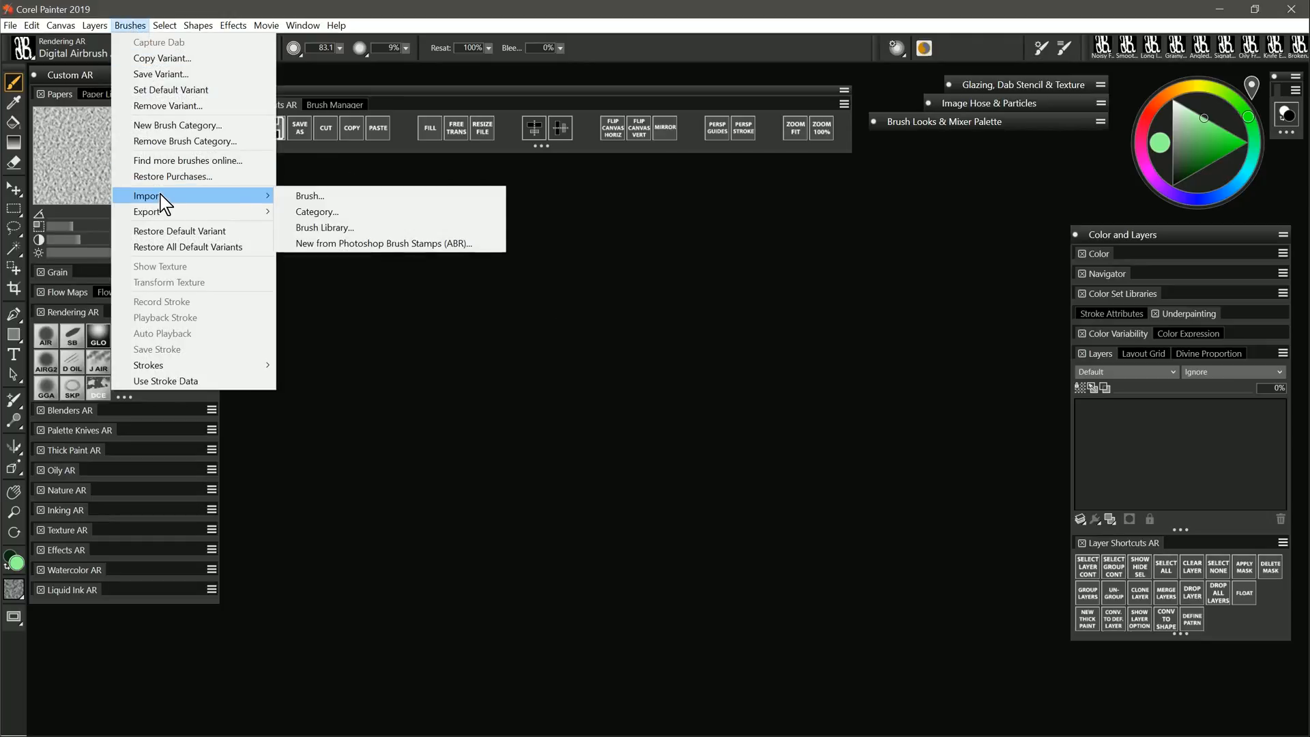
pyautogui.click(348, 205)
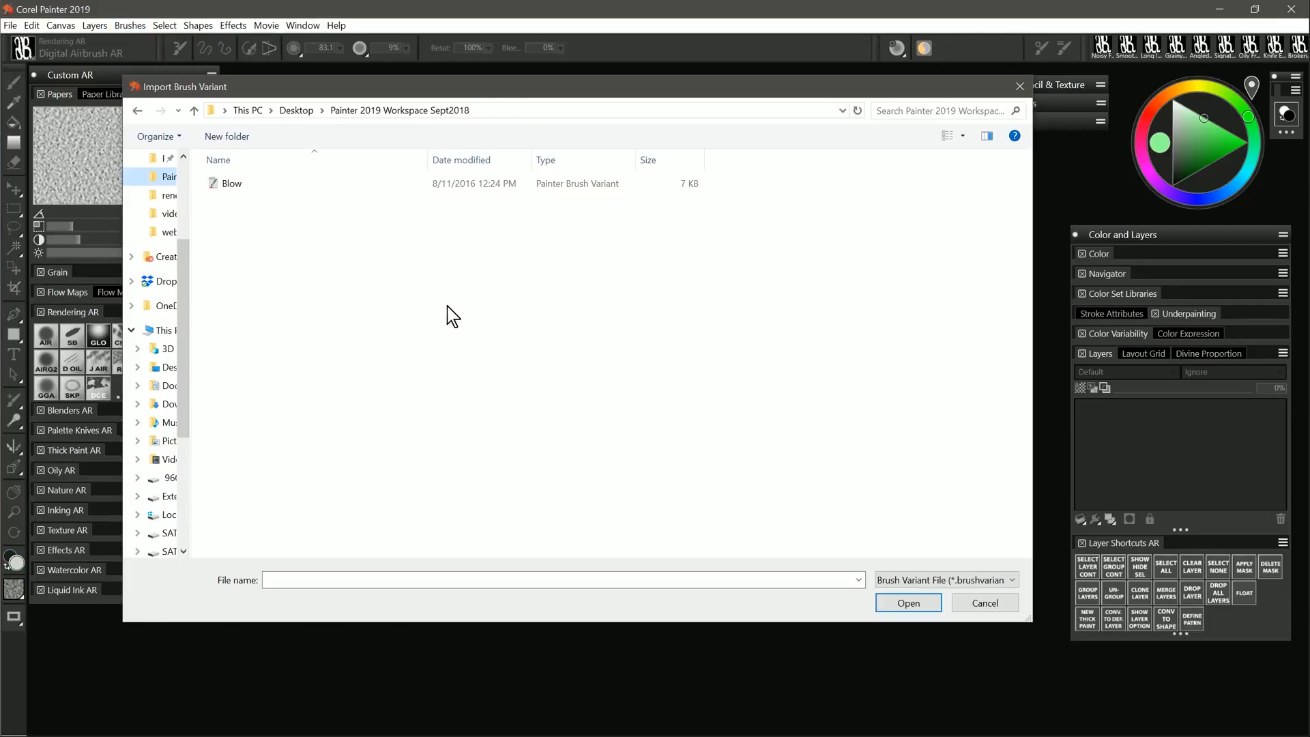
pyautogui.click(232, 185)
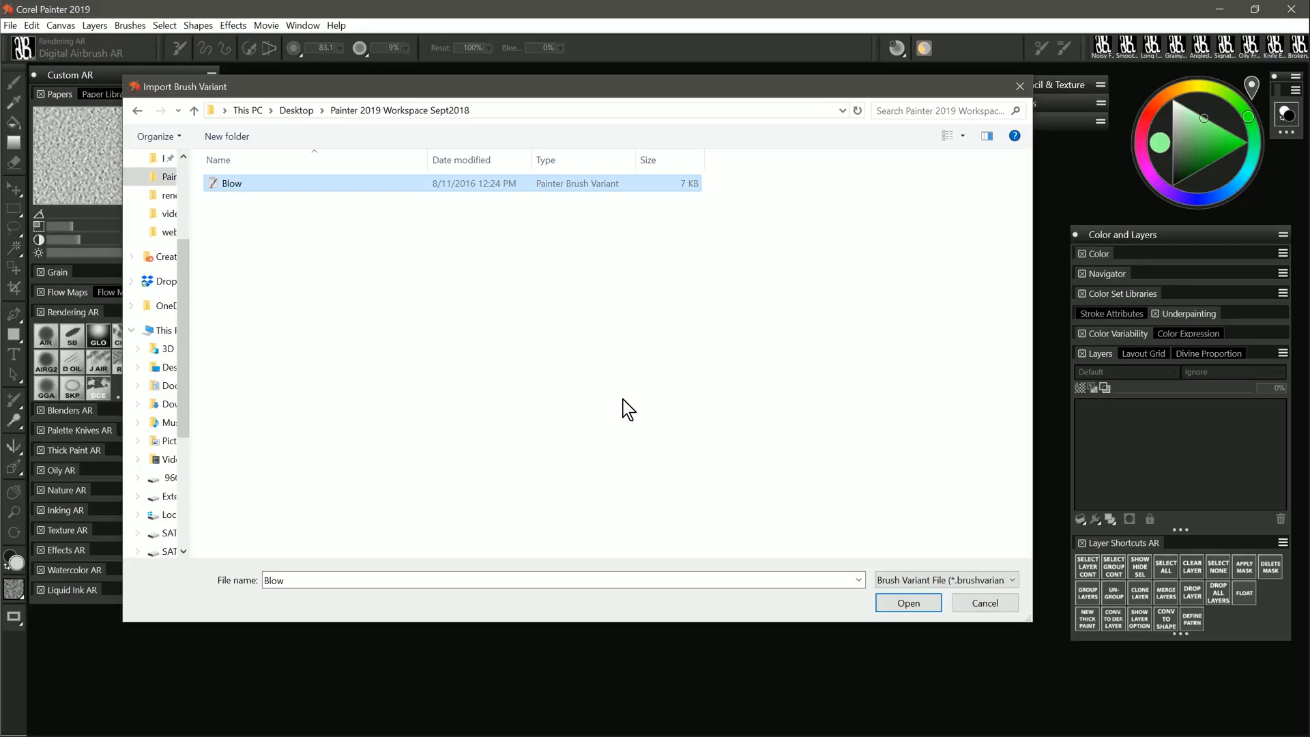
pyautogui.click(915, 601)
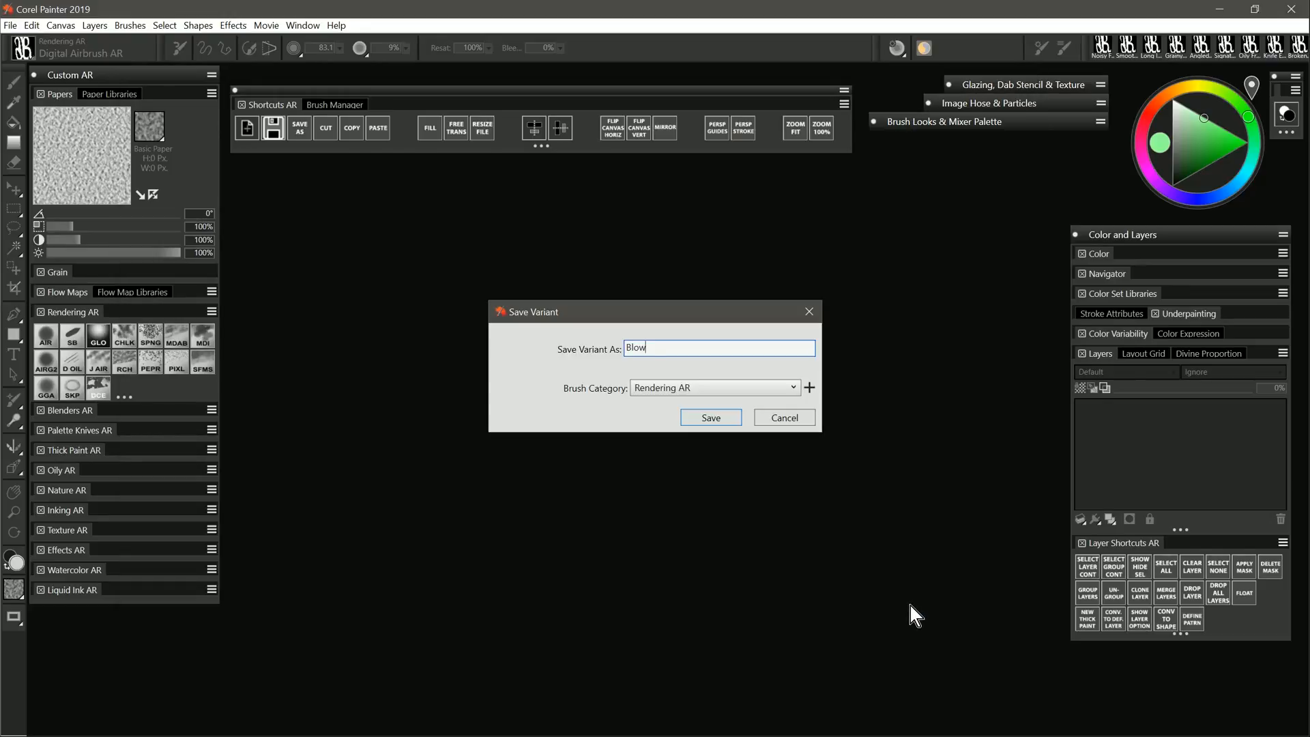
pyautogui.click(681, 390)
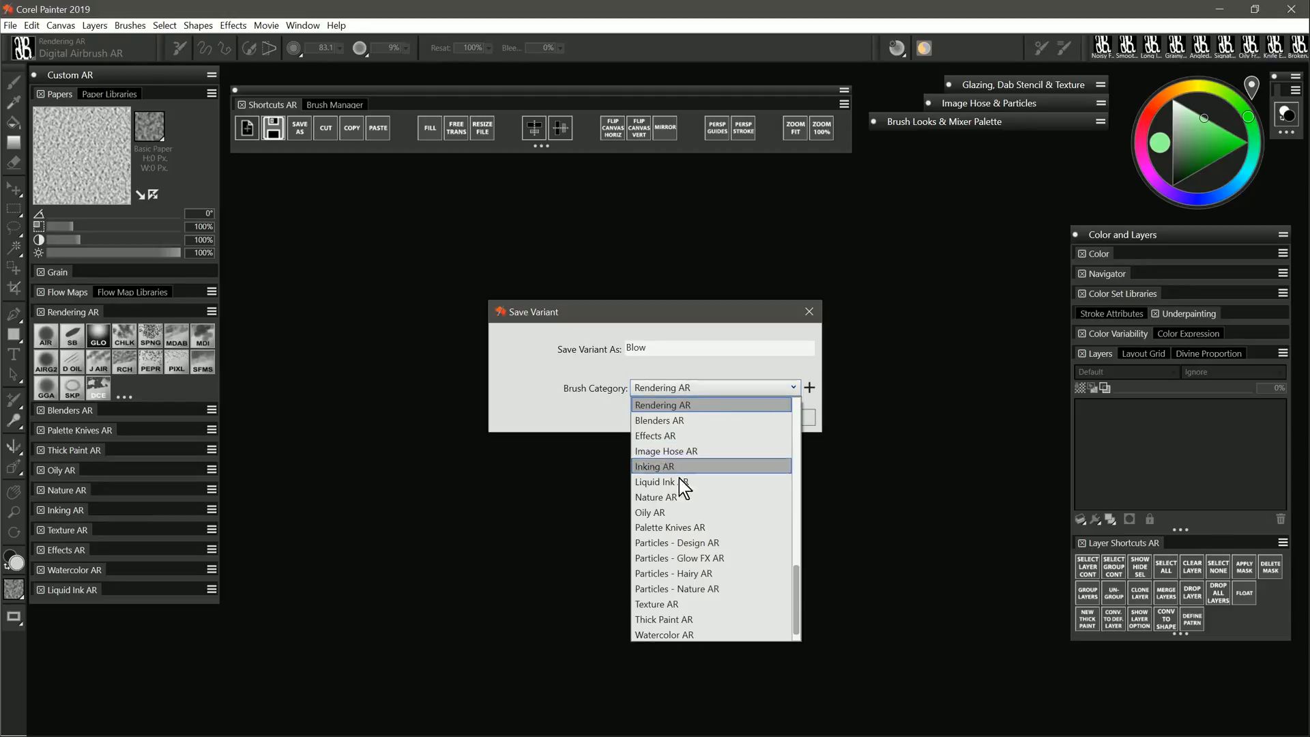
pyautogui.click(702, 403)
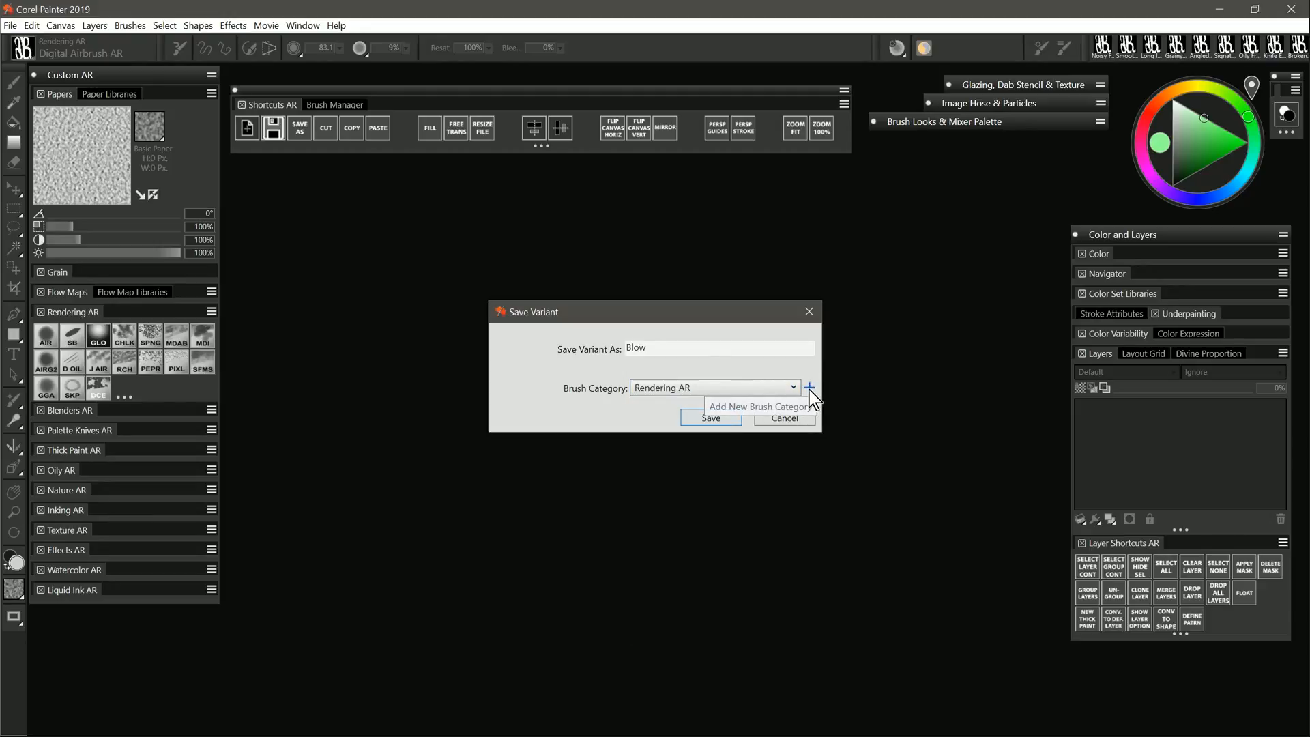
pyautogui.click(710, 418)
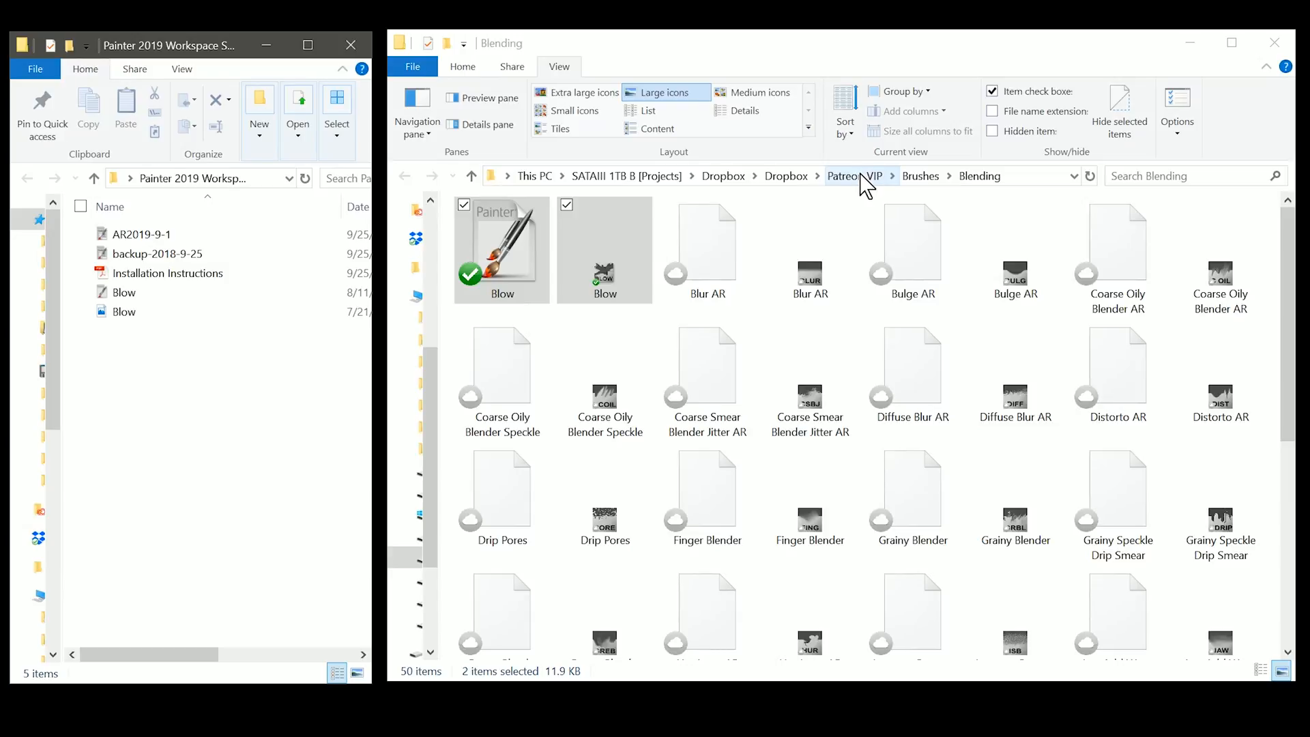
# Step: Examine the contents of the NEW BRUSHES (Sept 2018) folder and return to the Patreon VIP folder
pyautogui.click(864, 176)
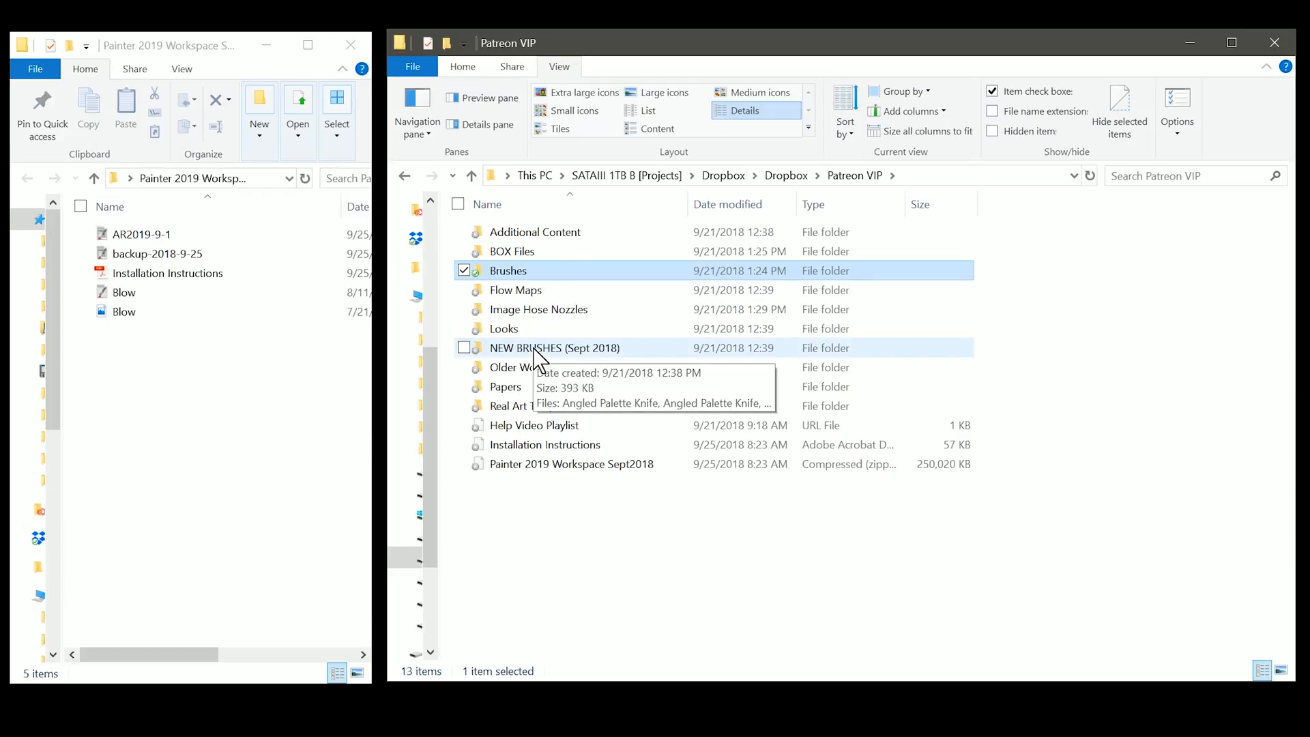
pyautogui.doubleClick(542, 349)
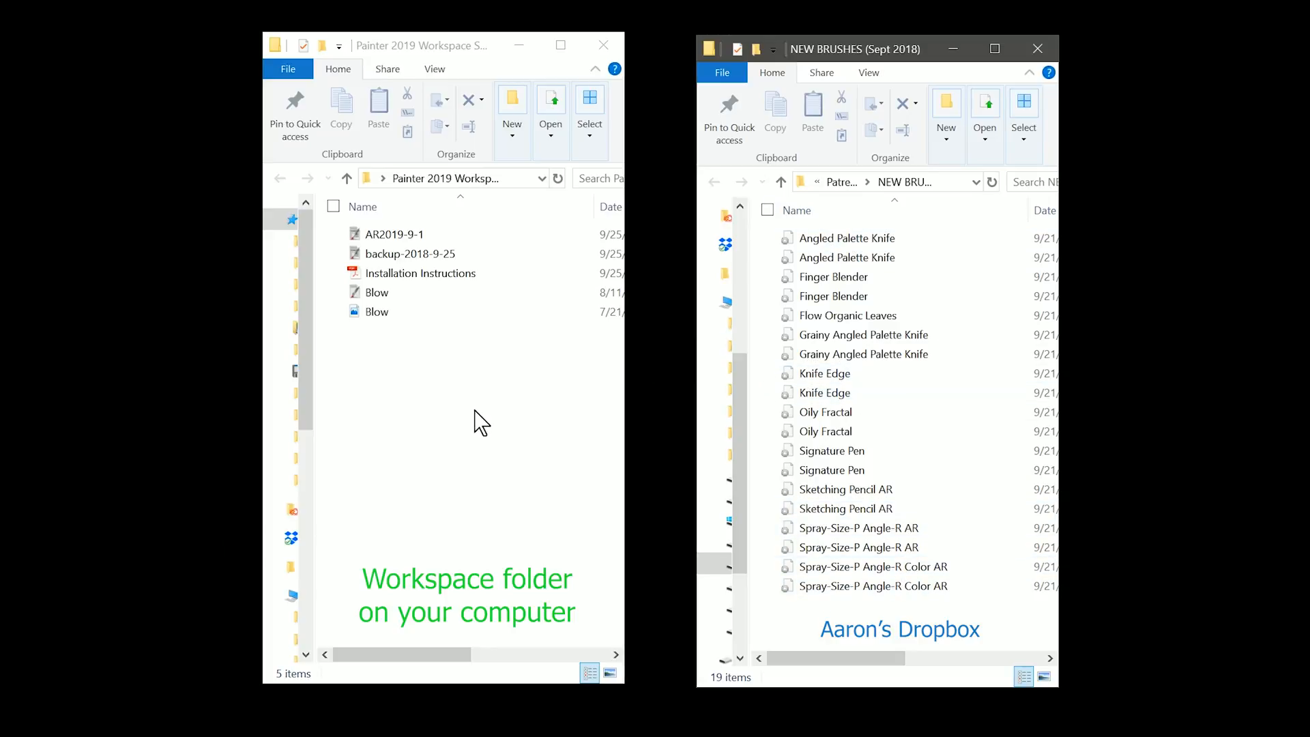
pyautogui.hotkey('alt', 'Up')
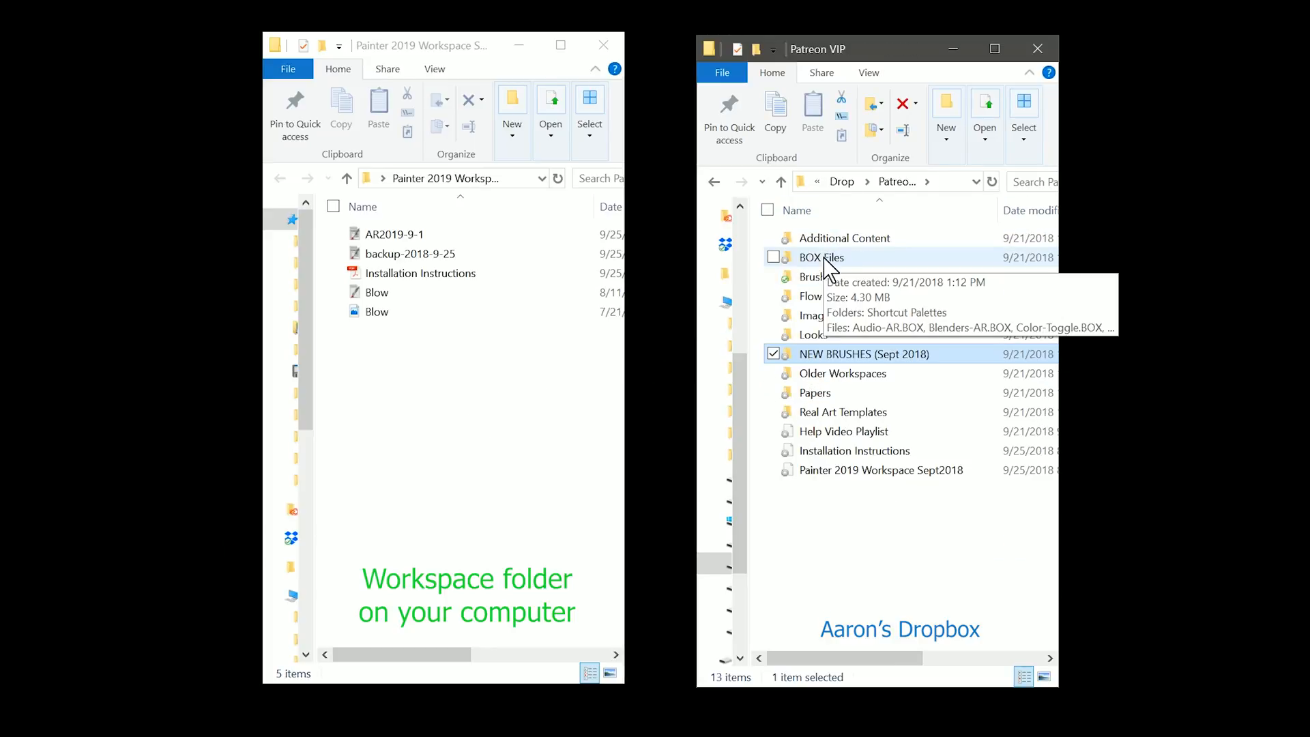
# Step: Copy Blenders-AR.BOX from the BOX Files folder into the Painter 2019 Workspace Sept2018 folder
pyautogui.click(822, 256)
pyautogui.doubleClick(824, 259)
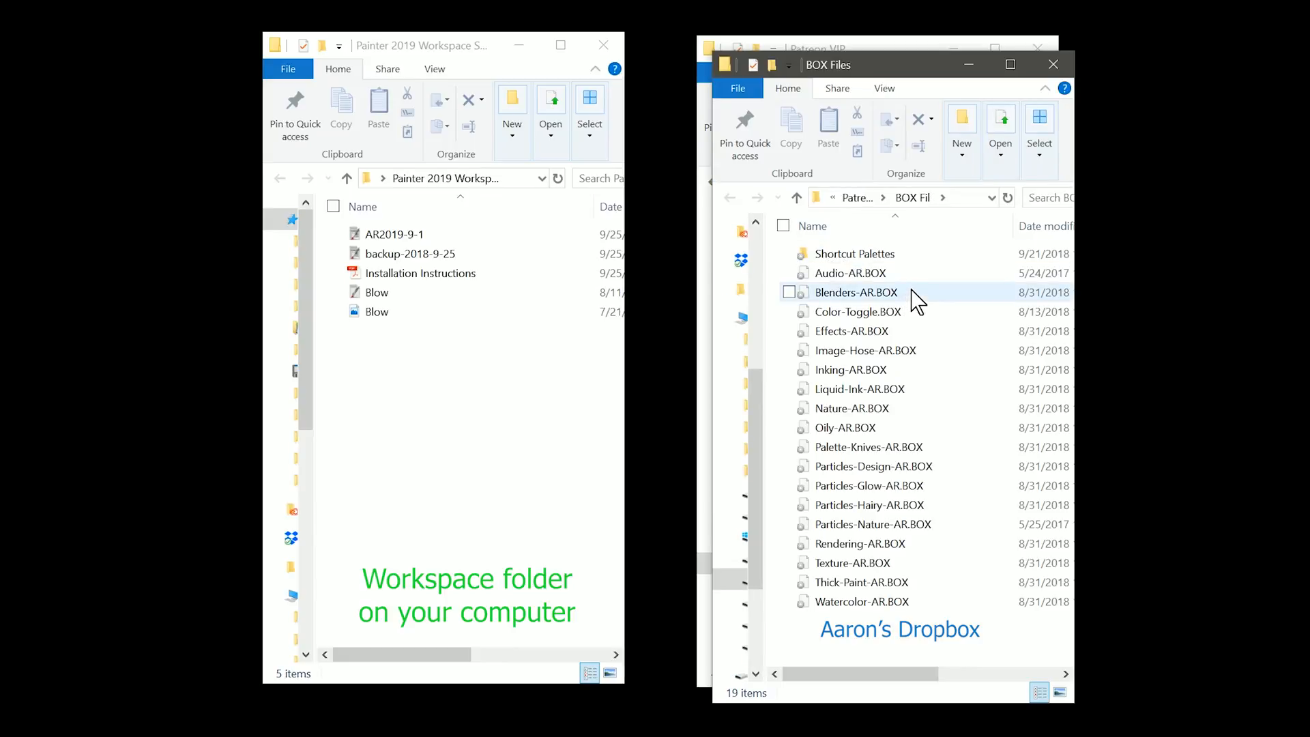
pyautogui.click(841, 294)
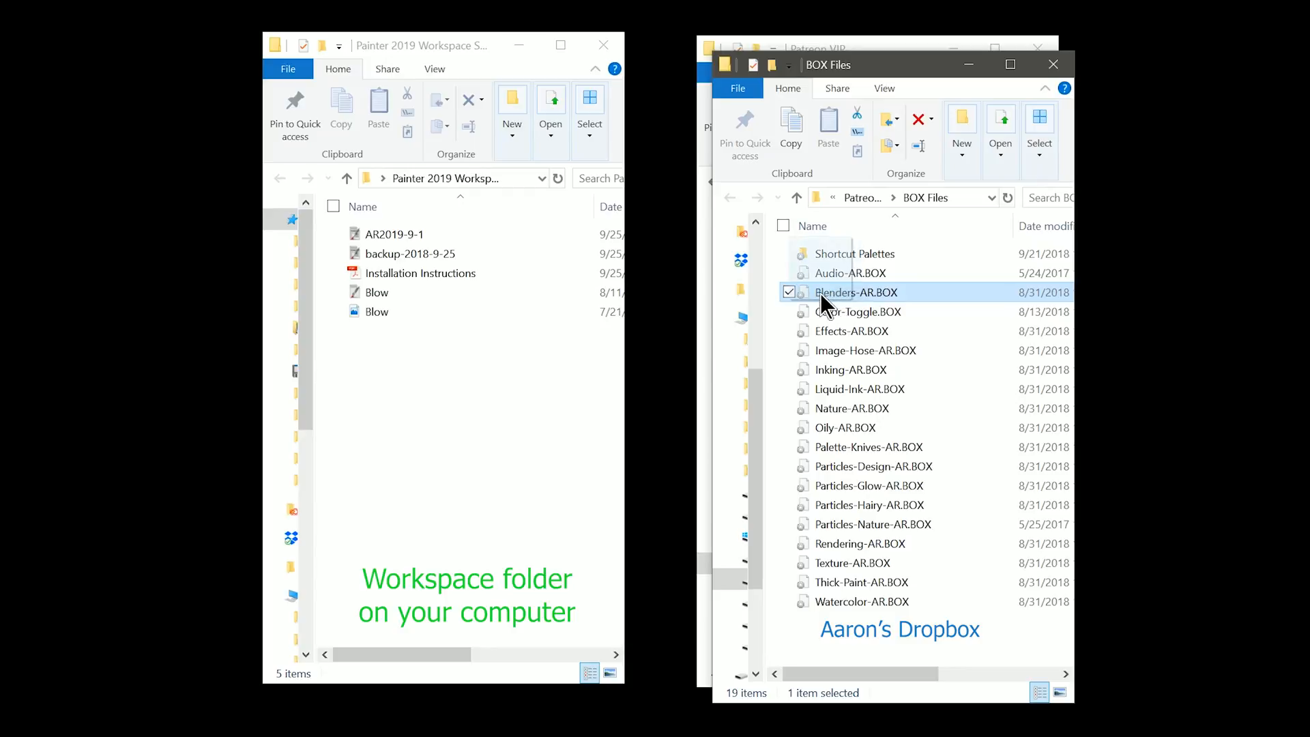
pyautogui.moveTo(820, 293)
pyautogui.mouseDown()
pyautogui.moveTo(649, 329)
pyautogui.moveTo(423, 396)
pyautogui.moveTo(404, 415)
pyautogui.mouseUp()
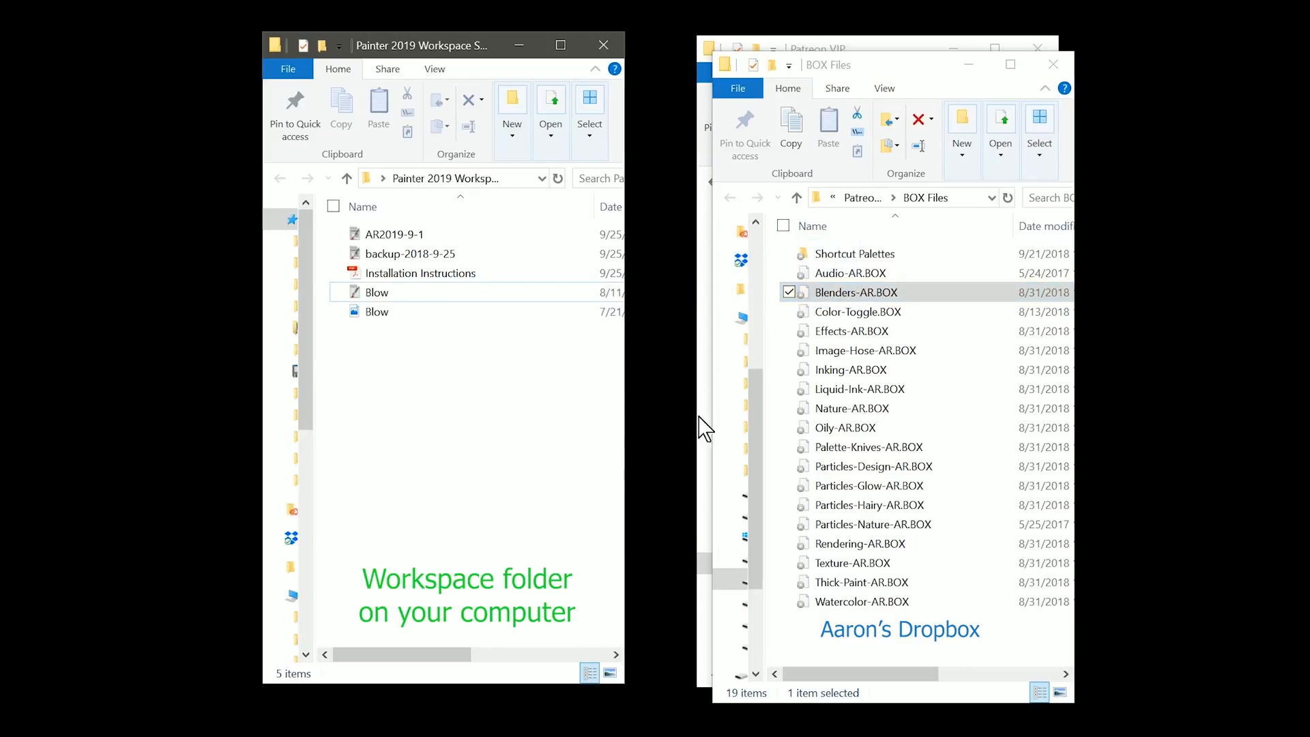
pyautogui.moveTo(858, 295); pyautogui.dragTo(539, 354)
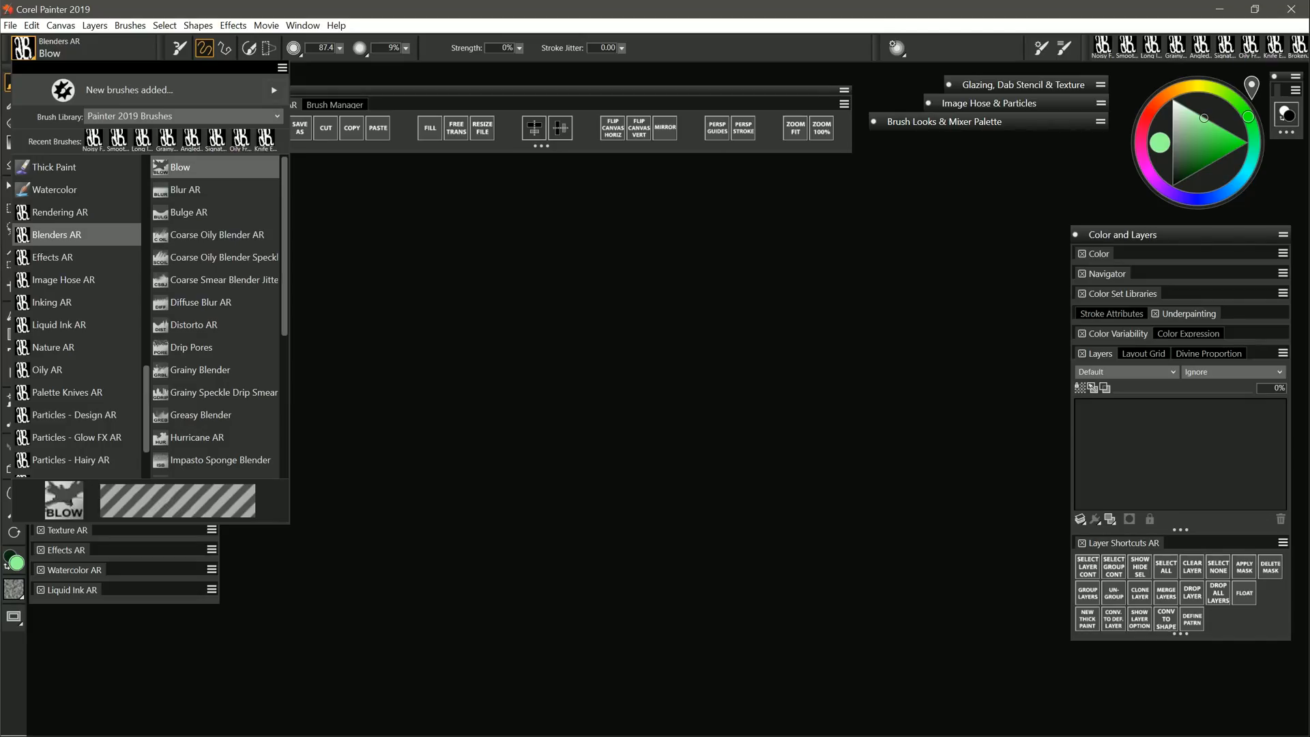
# Step: Import Blenders-AR.BOX from the Painter 2019 Workspace Sept2018 folder with the Custom Palette Organizer in Corel Painter 2019
pyautogui.click(305, 27)
pyautogui.moveTo(351, 158)
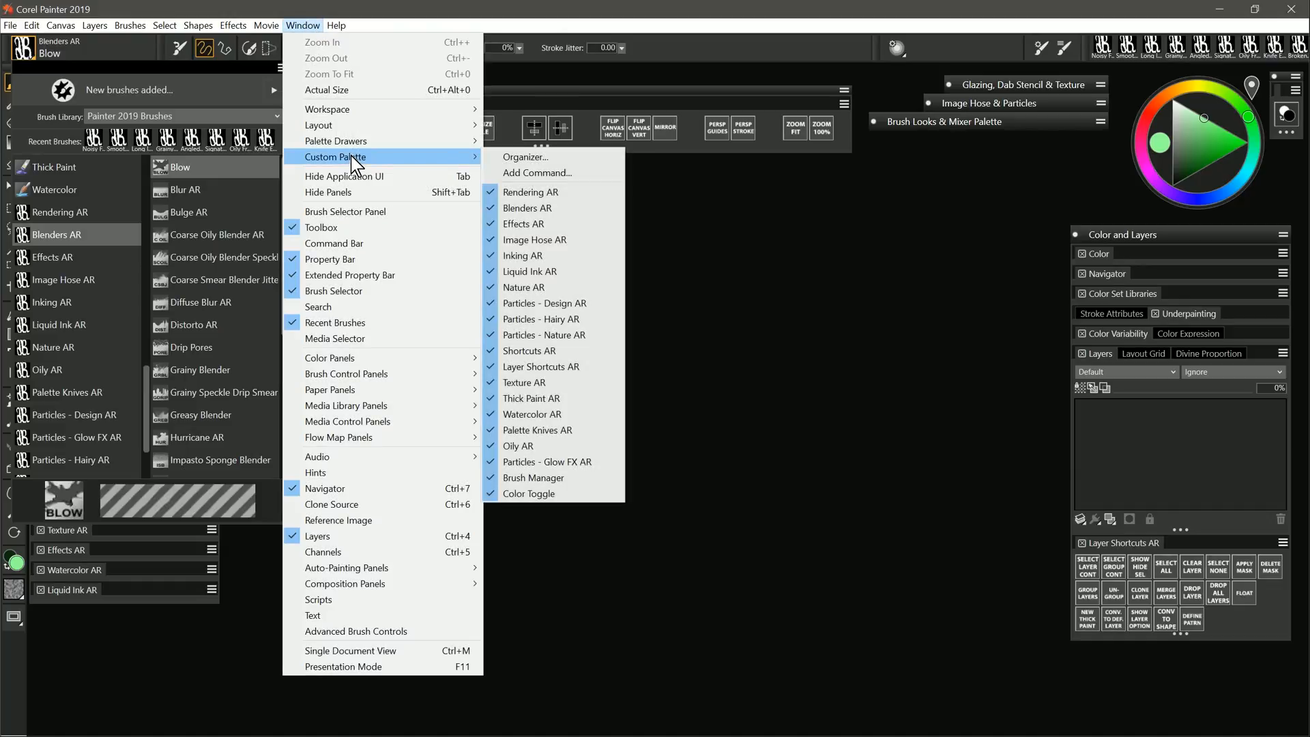
pyautogui.click(565, 161)
pyautogui.click(637, 326)
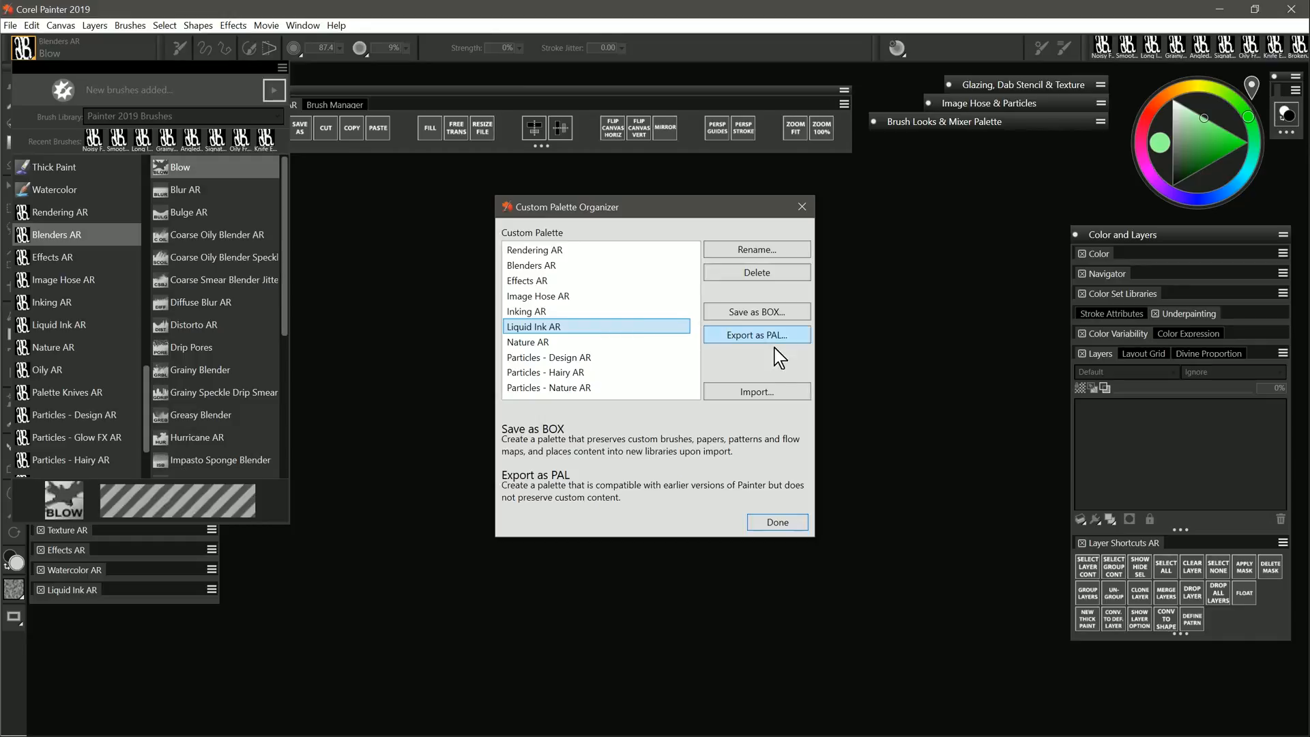
pyautogui.click(757, 391)
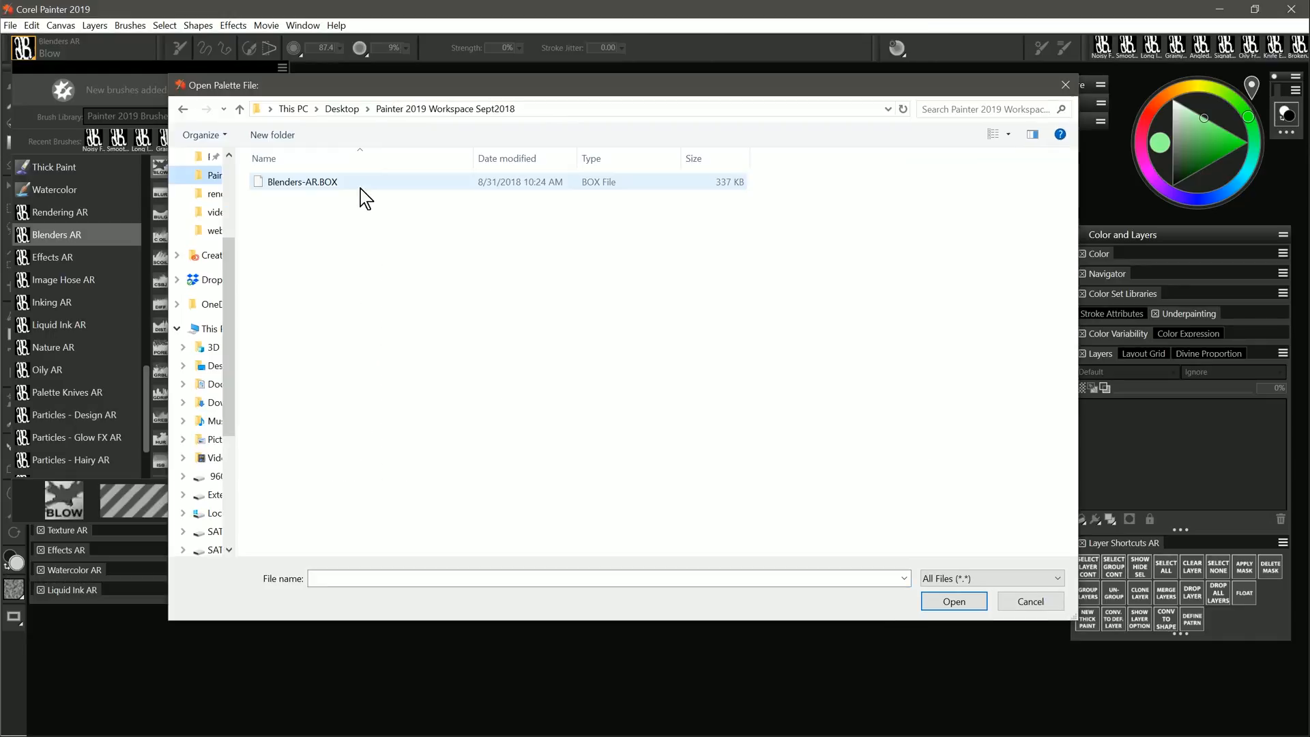
pyautogui.click(298, 183)
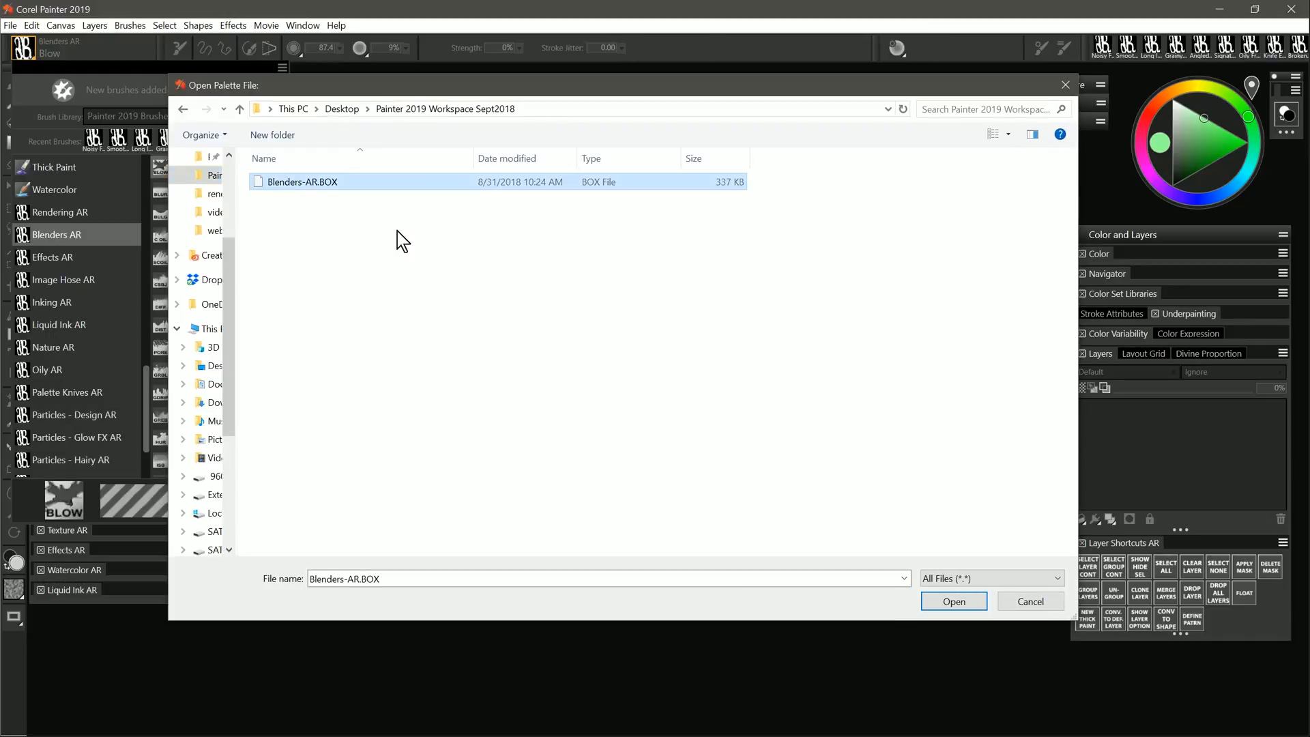
pyautogui.click(952, 602)
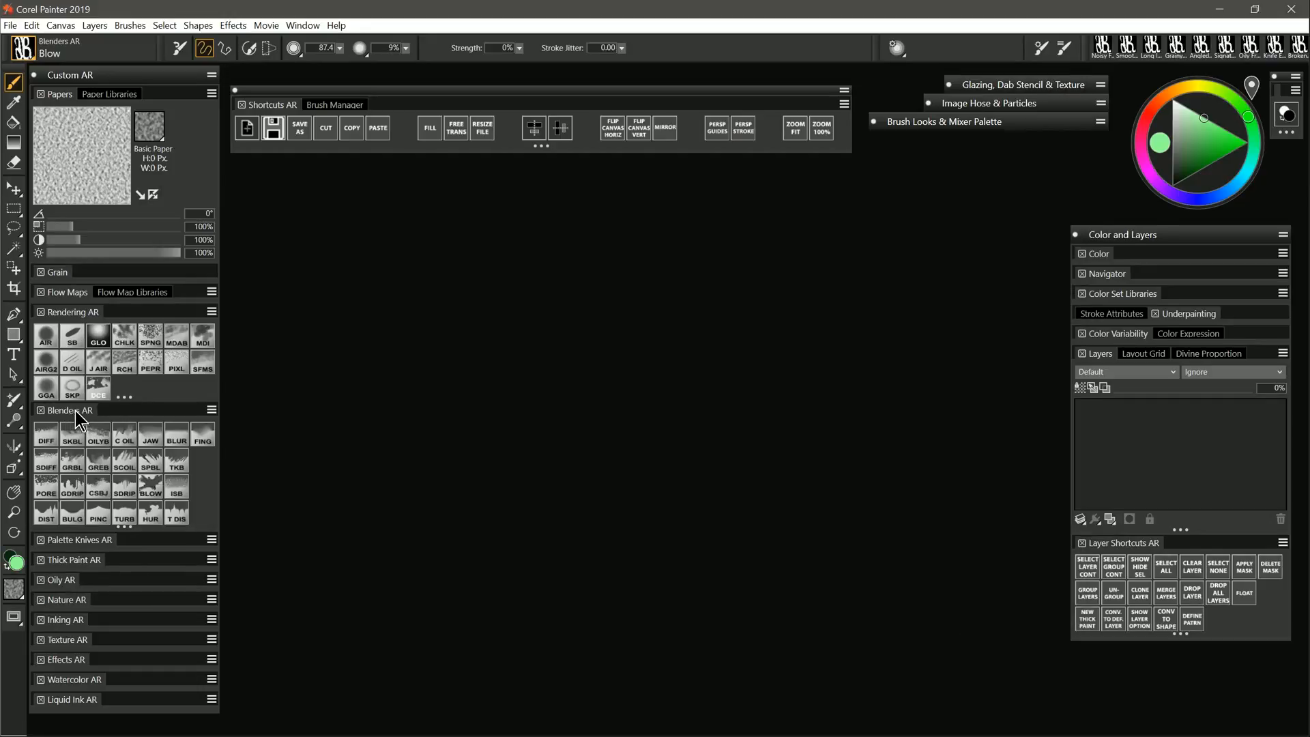
# Step: Pull the Blenders AR palette out of the Custom AR group onto the workspace and extend its height slightly to fit all brush rows
pyautogui.moveTo(75, 411); pyautogui.dragTo(432, 269)
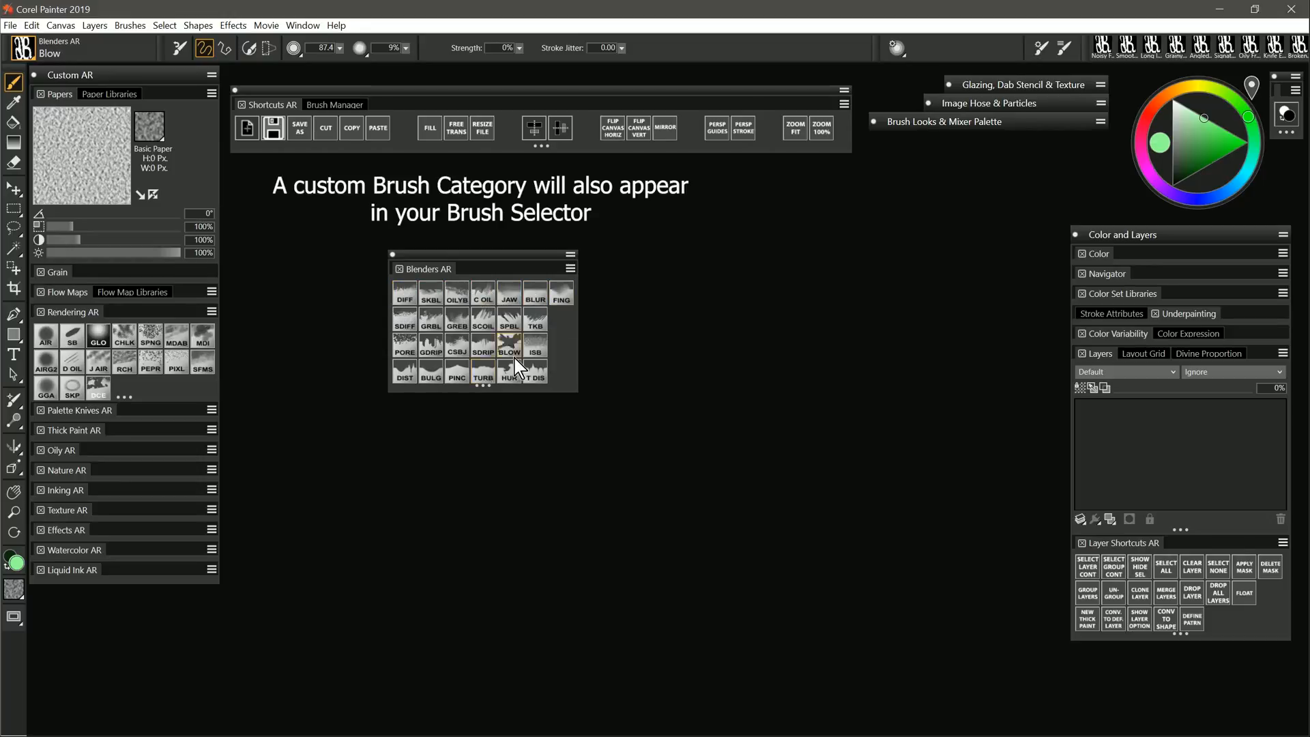
pyautogui.moveTo(484, 390); pyautogui.dragTo(497, 408)
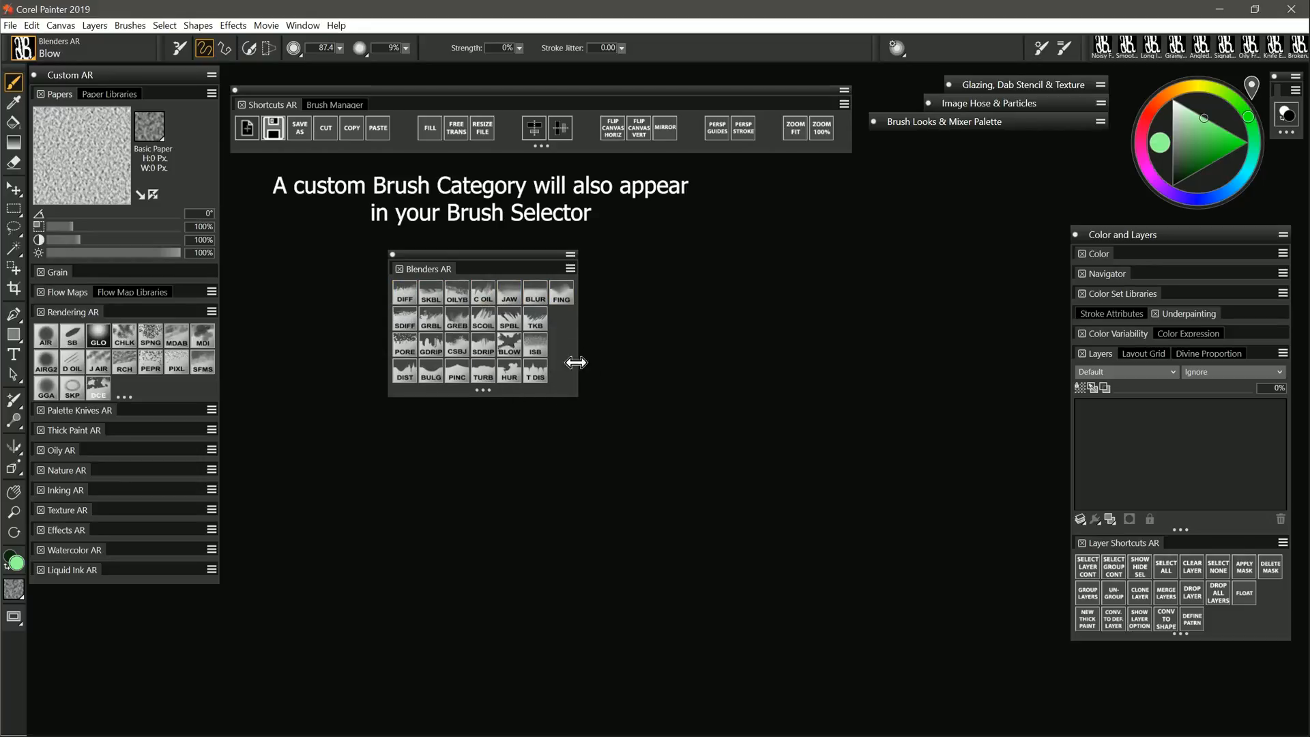
pyautogui.rightClick(566, 299)
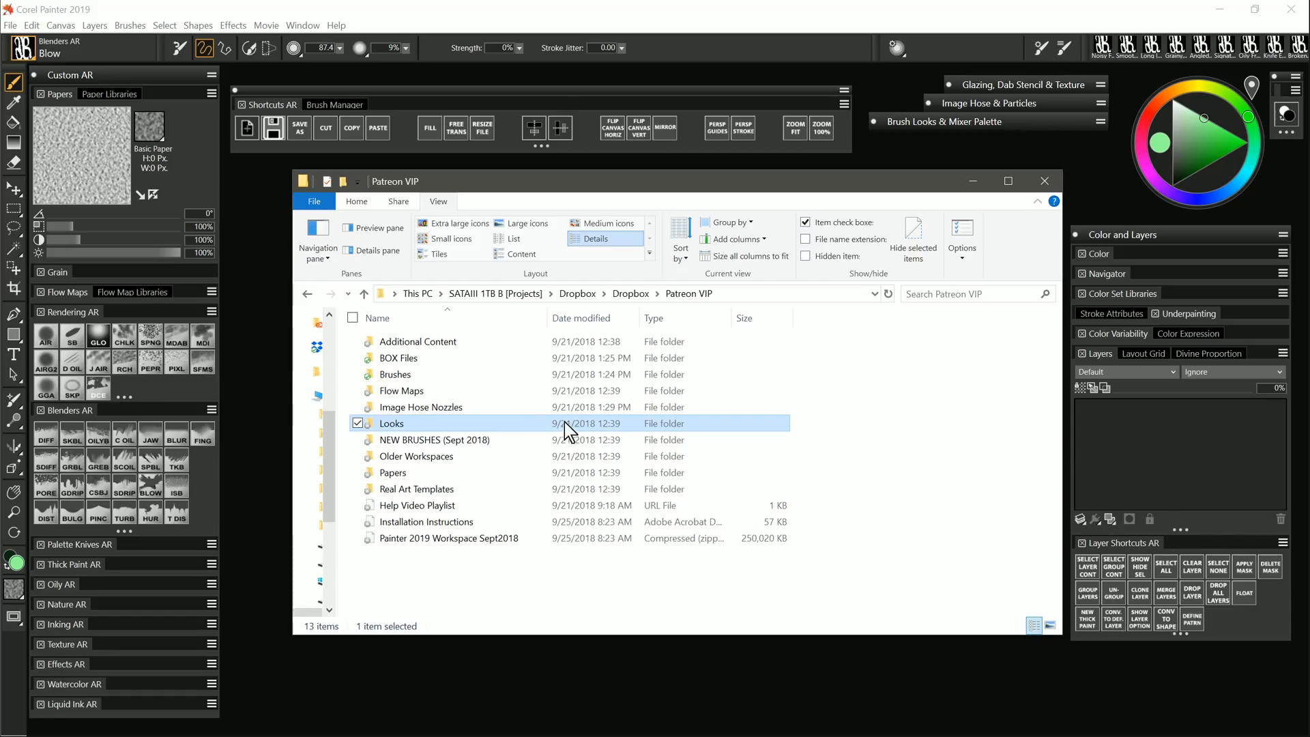
pyautogui.click(548, 389)
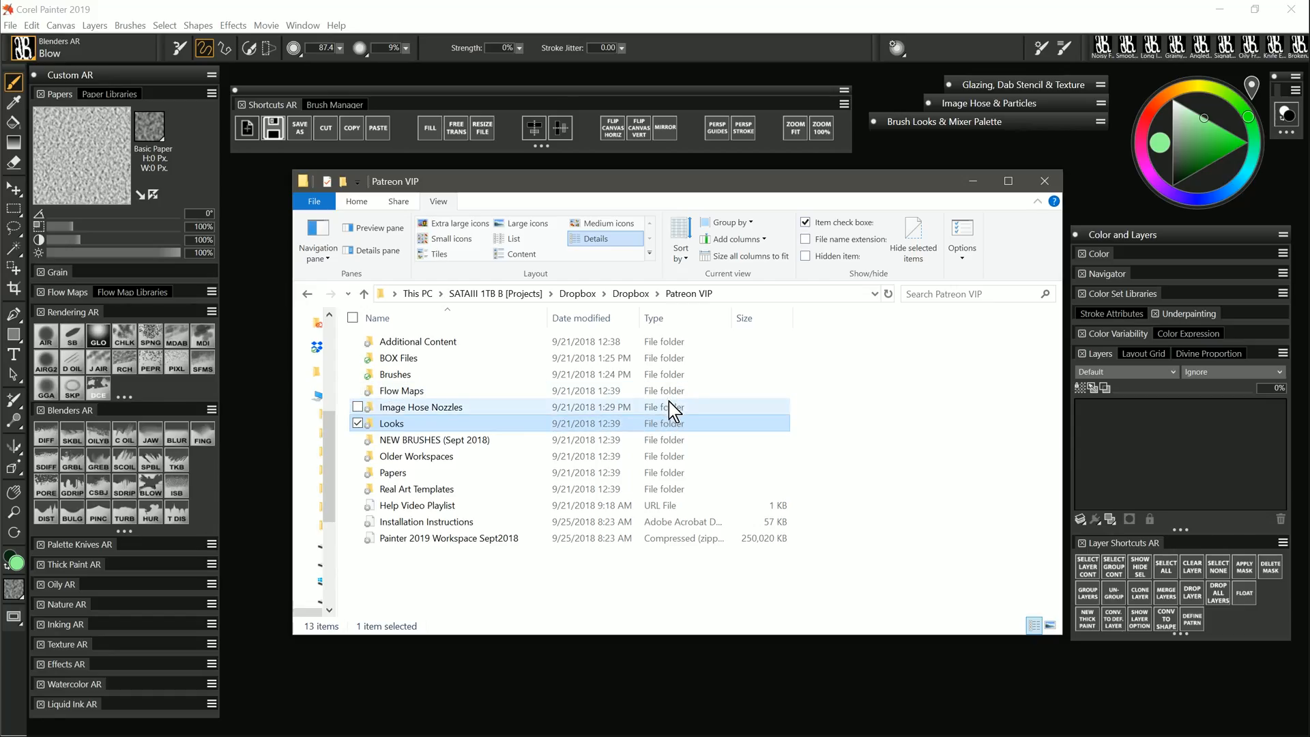